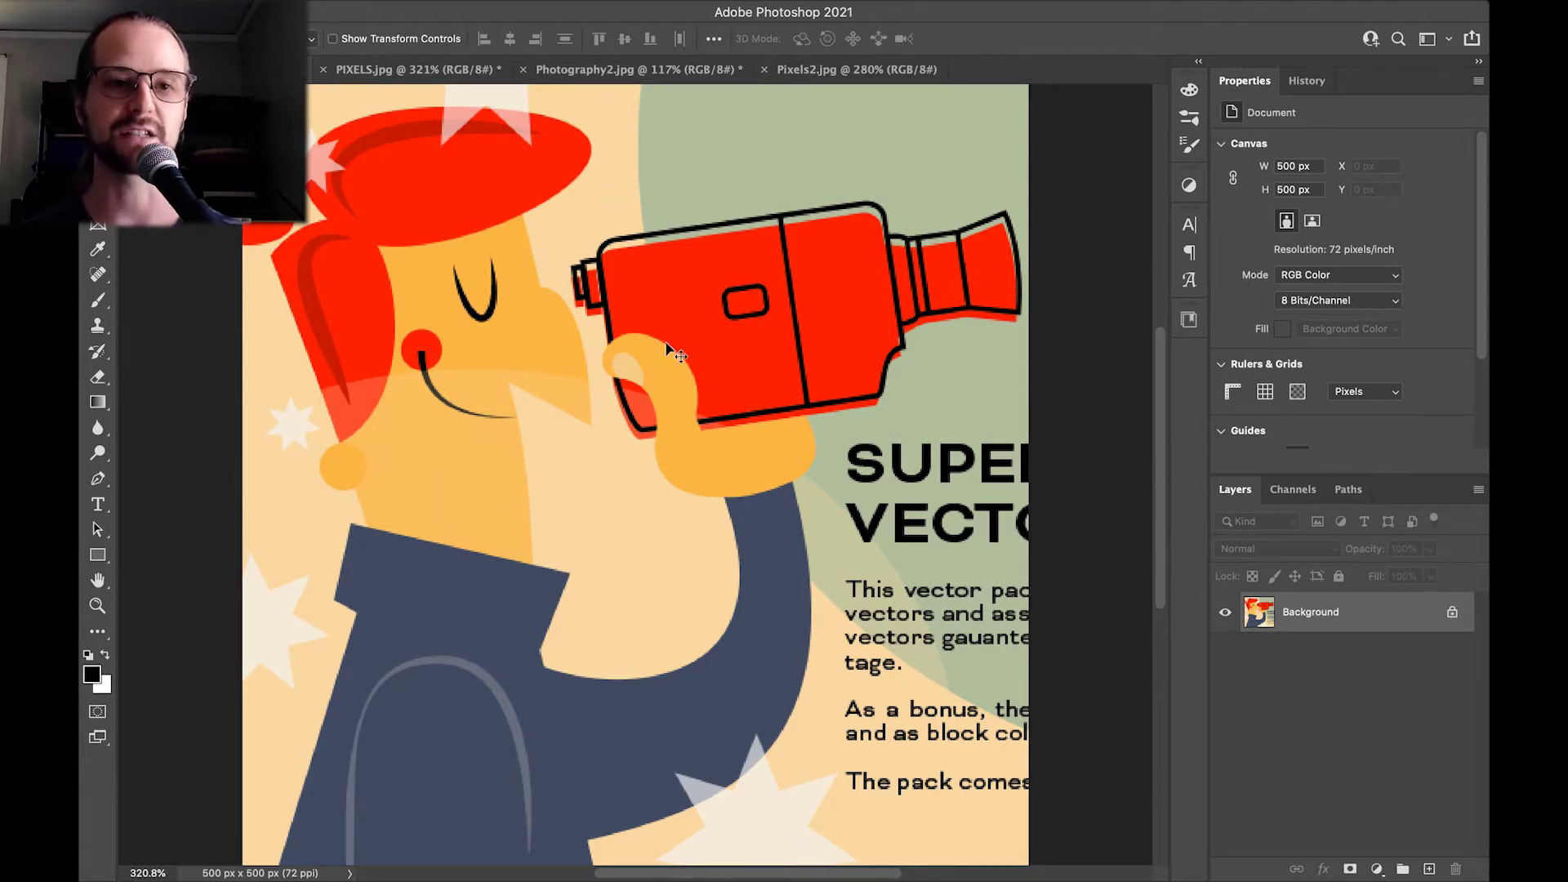
Make the PIXELS.jpg illustration the active document
scroll(629, 333, up, 2)
scroll(629, 333, down, 2)
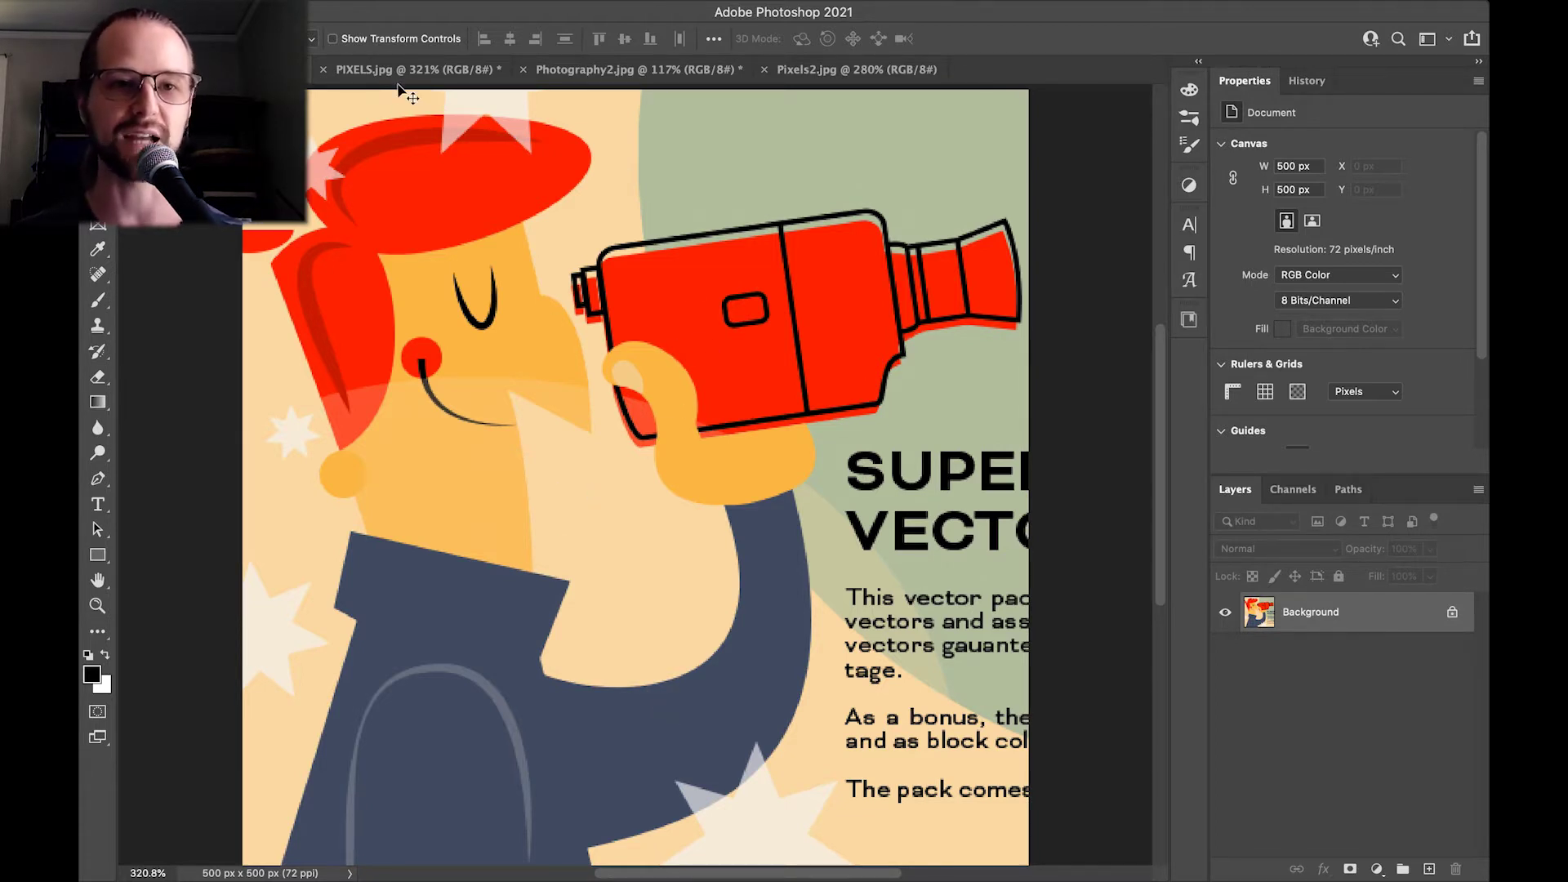
click(429, 73)
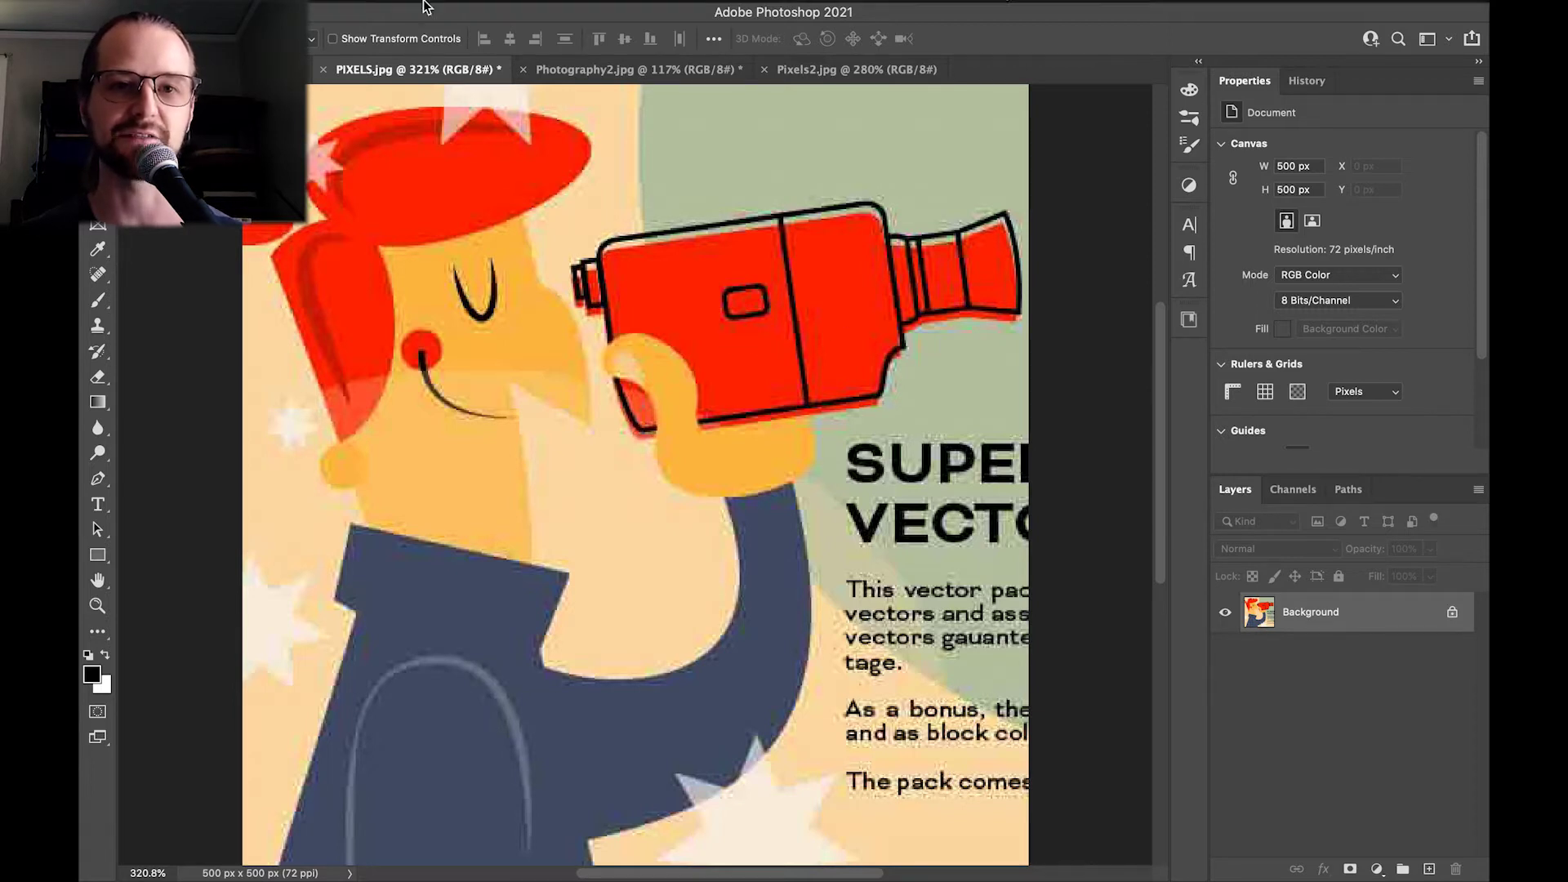
mouse_move(415, 42)
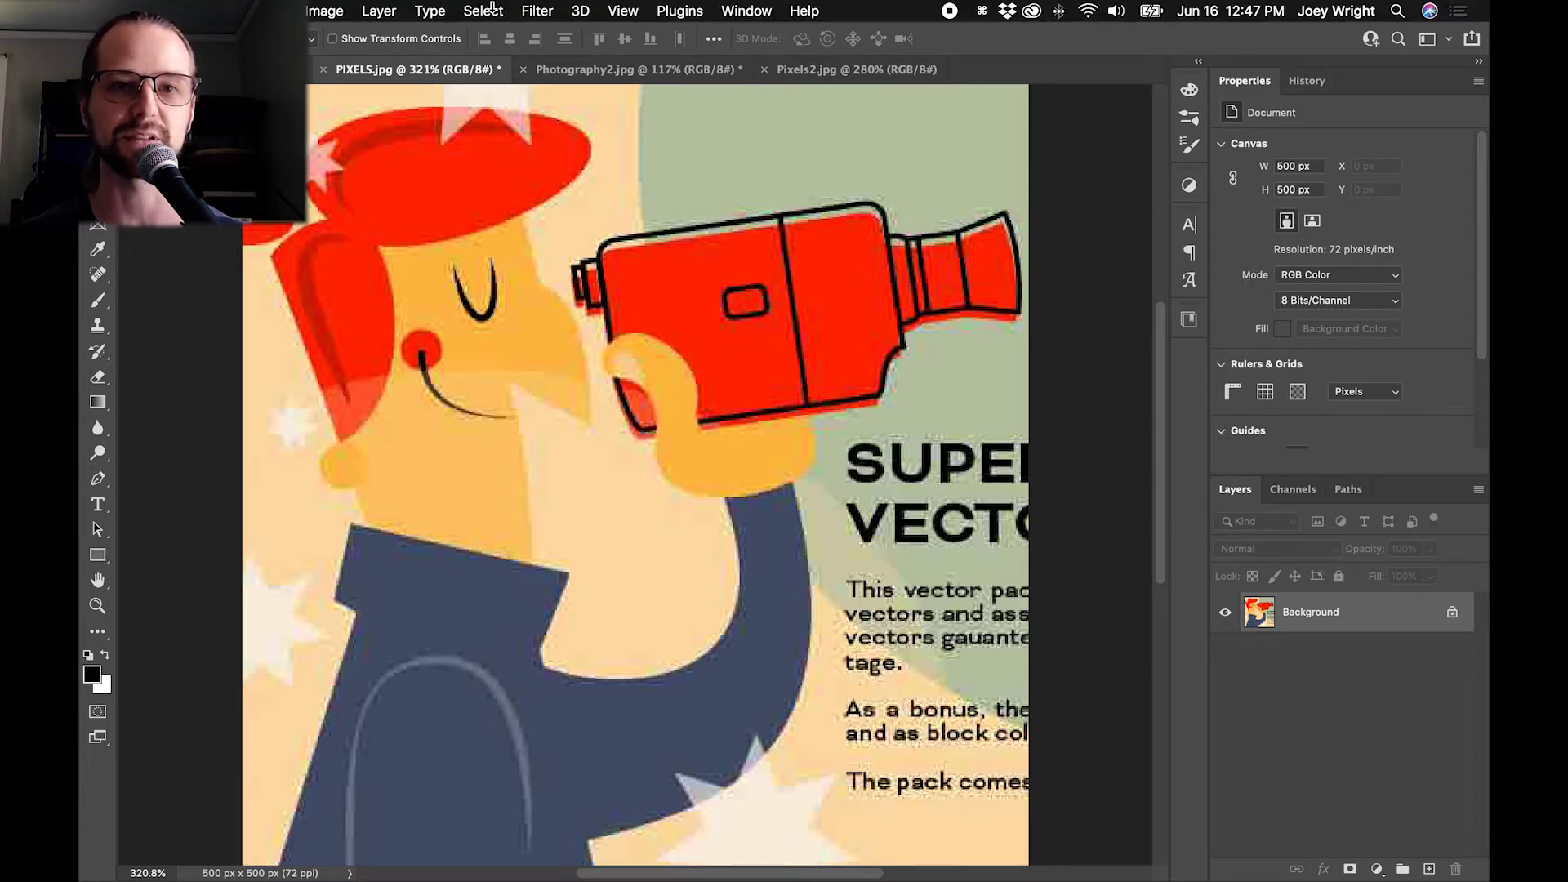
Choose Filter > Neural Filters for the PIXELS.jpg illustration
click(542, 10)
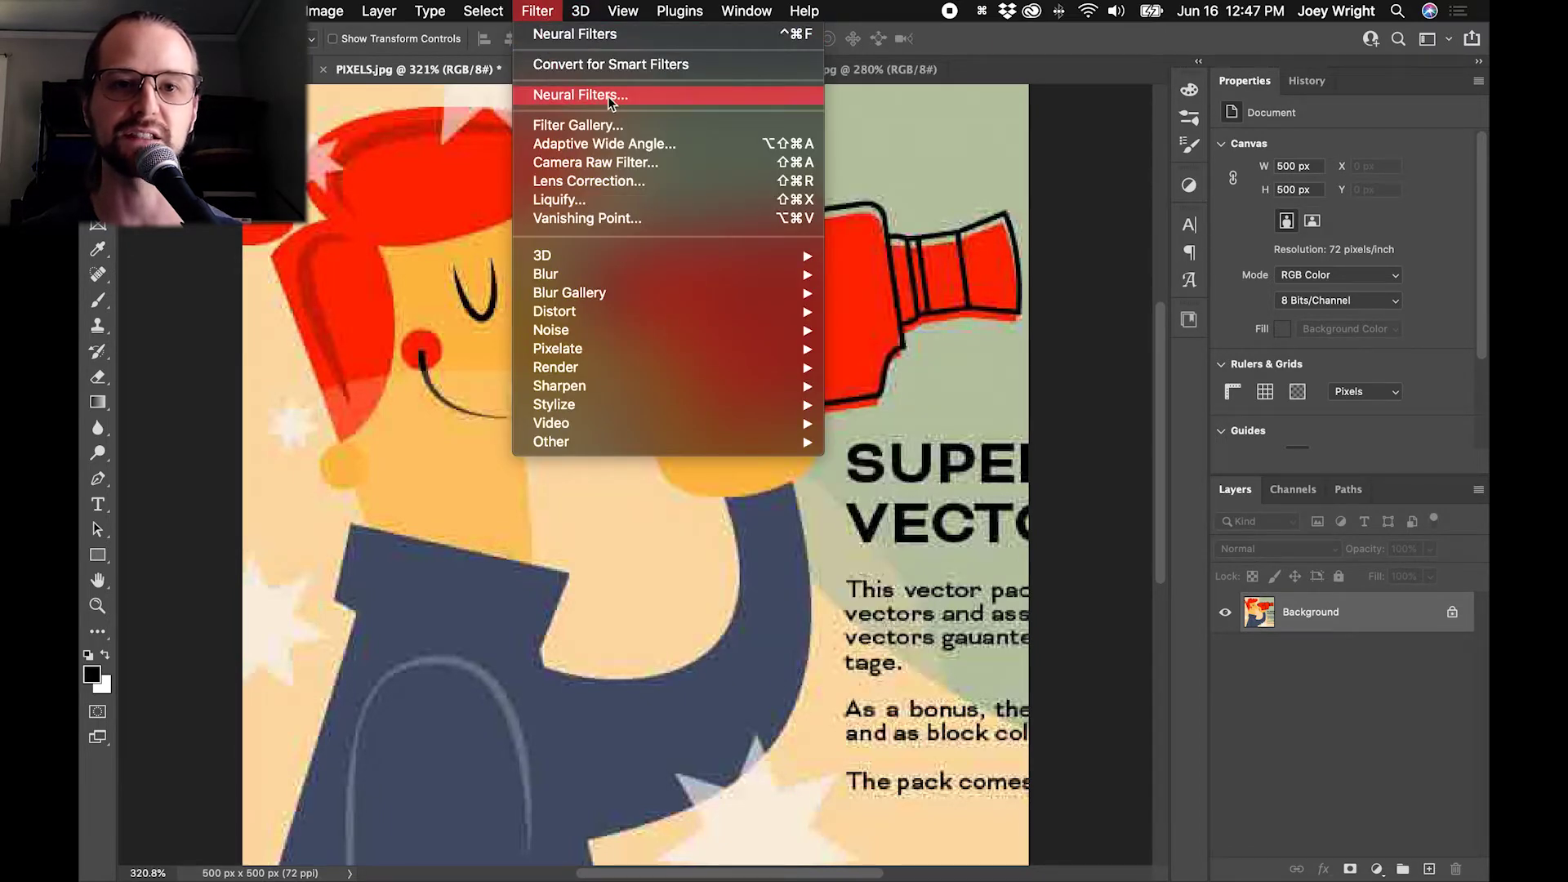
click(575, 94)
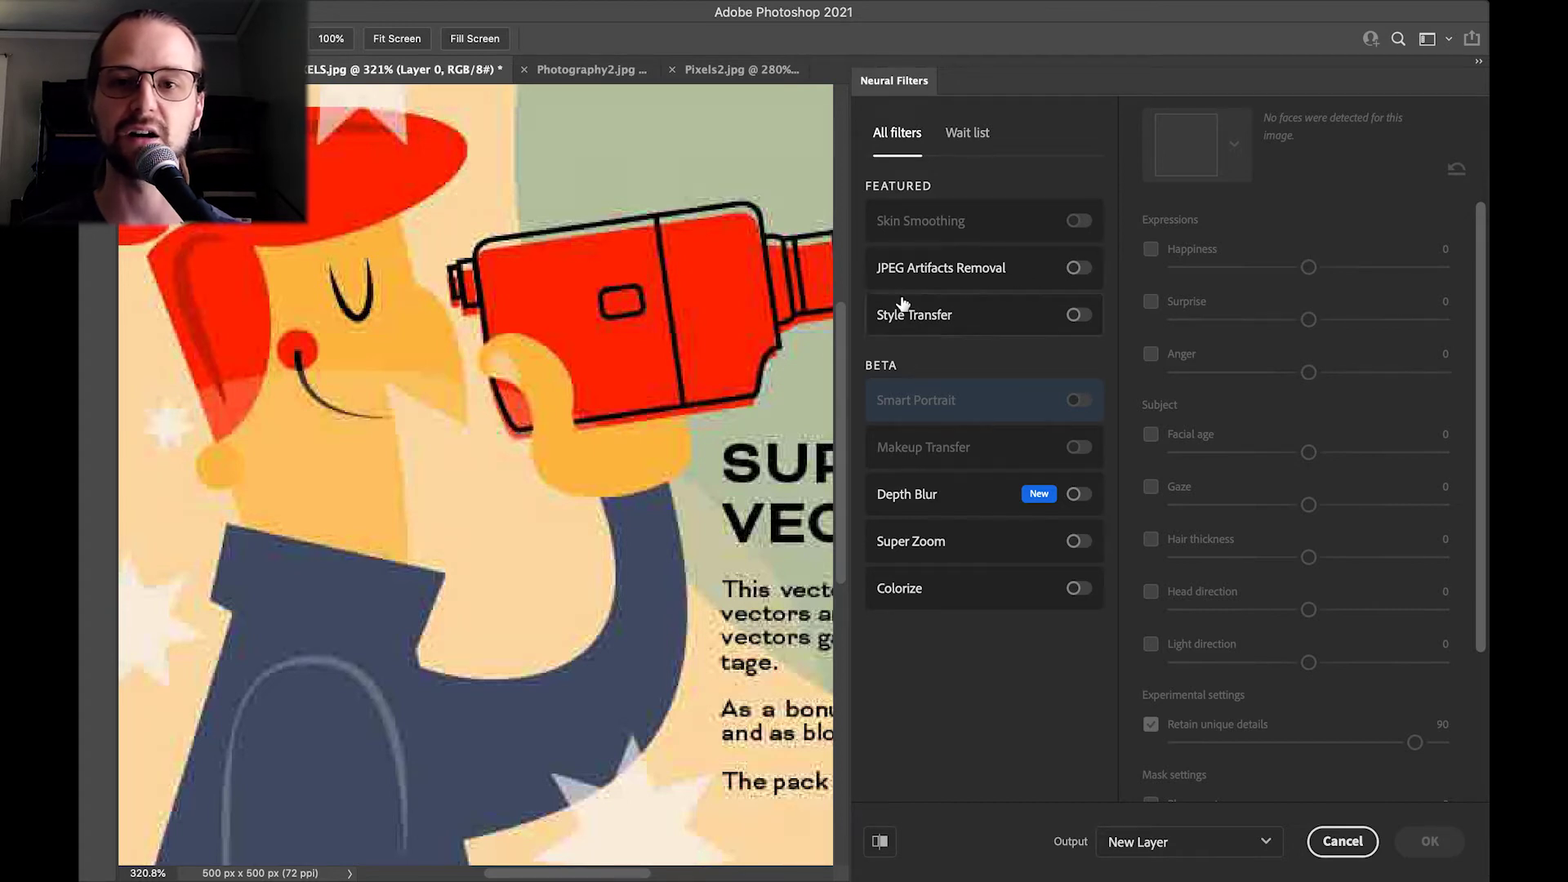
Enable JPEG Artifacts Removal and zoom the preview to 800% on the nose and hand
click(1076, 270)
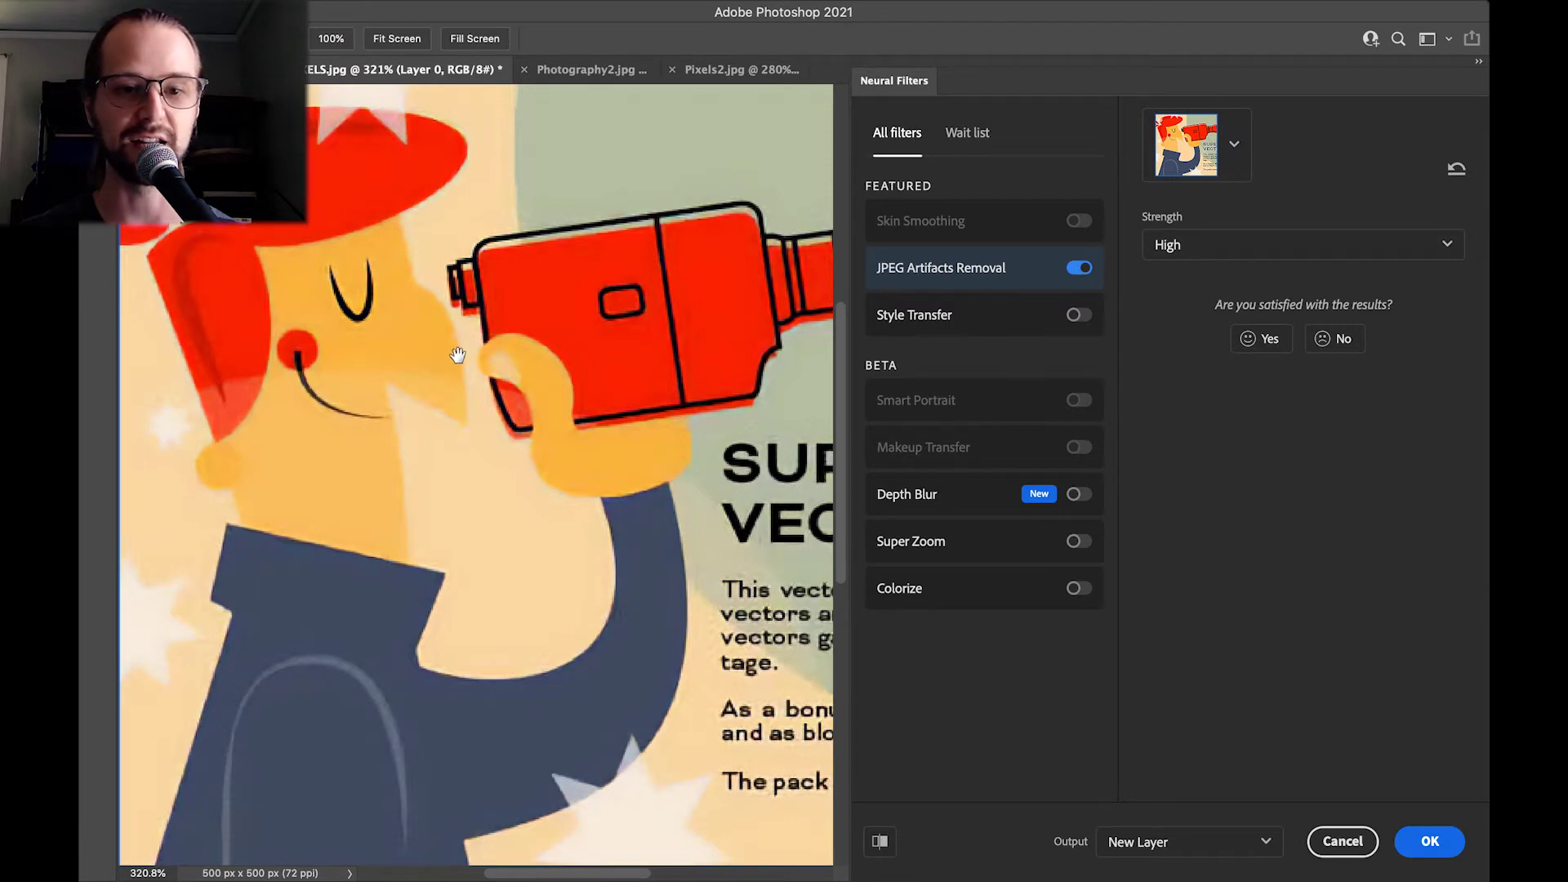
key(super+equal)
key(super+equal)
key(super+equal)
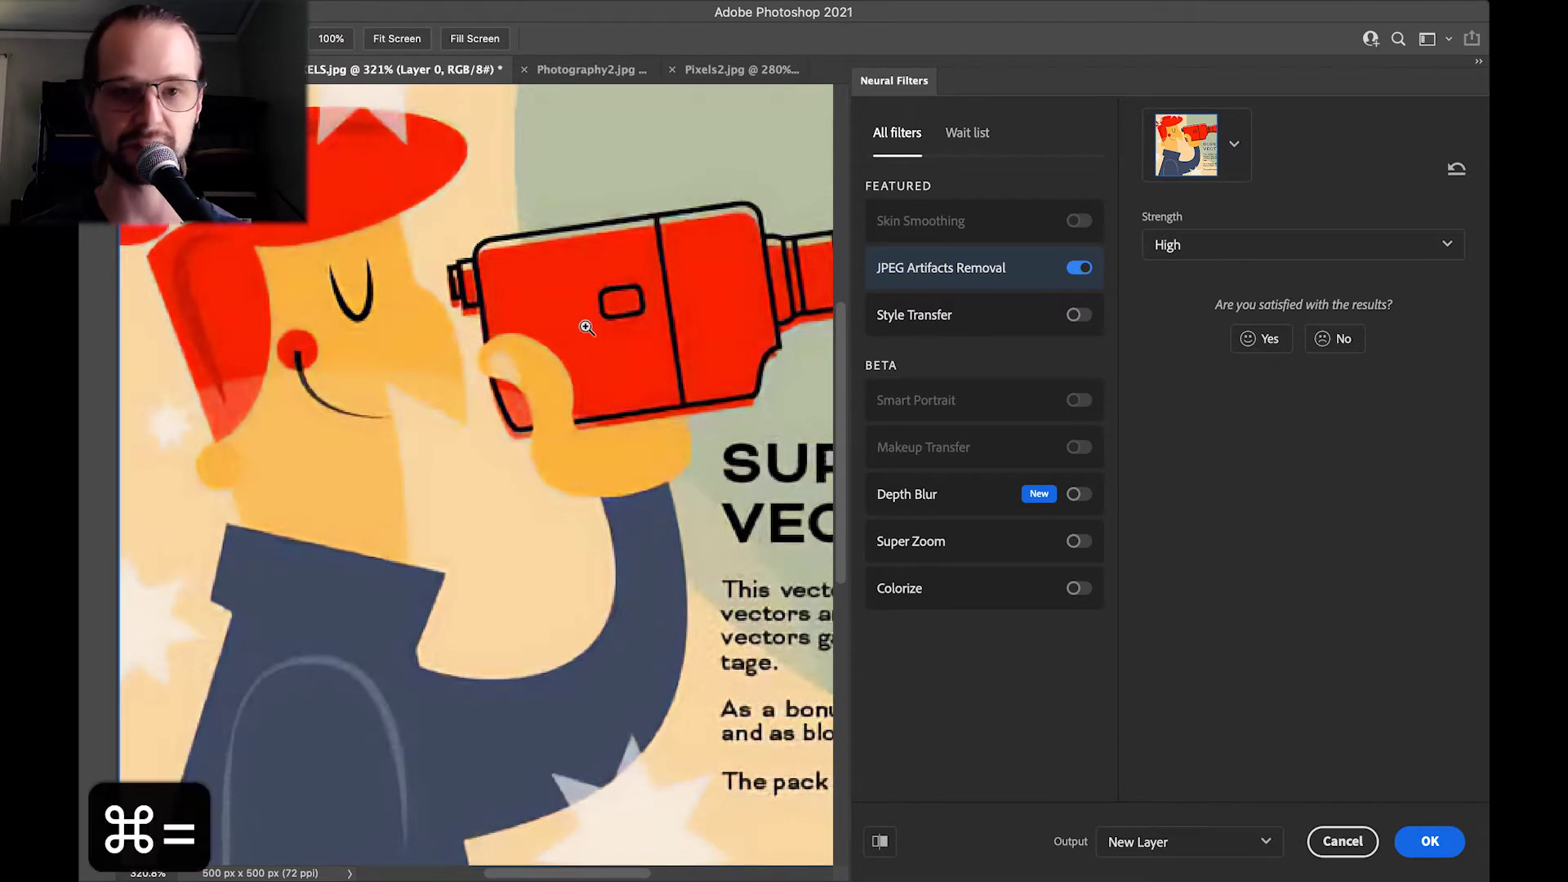
key(super+equal)
key(super+equal)
key(super+equal)
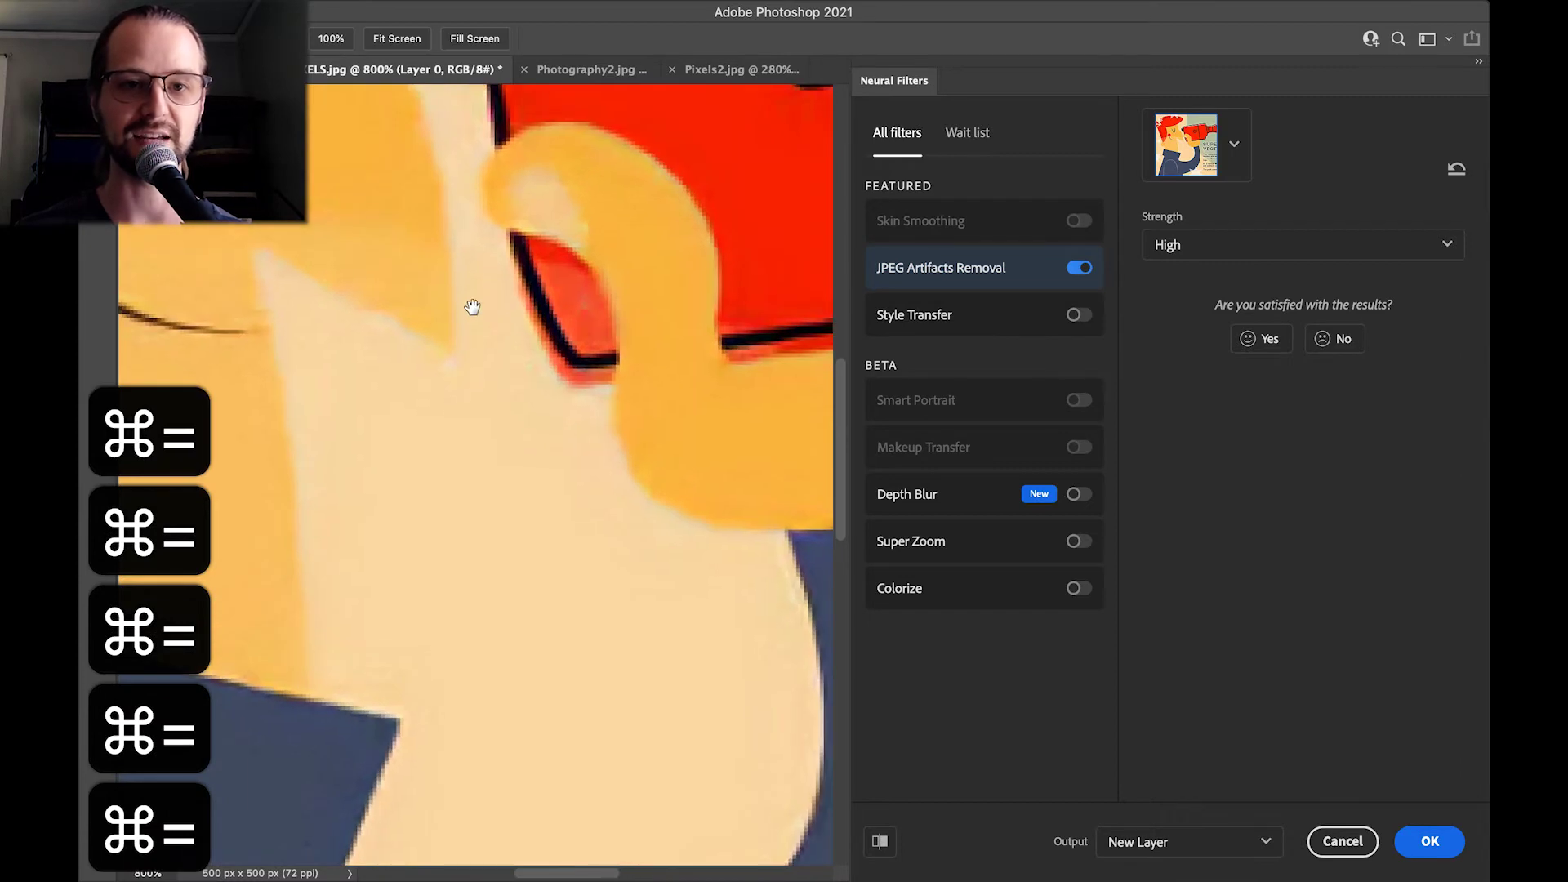
drag(488, 317, 621, 464)
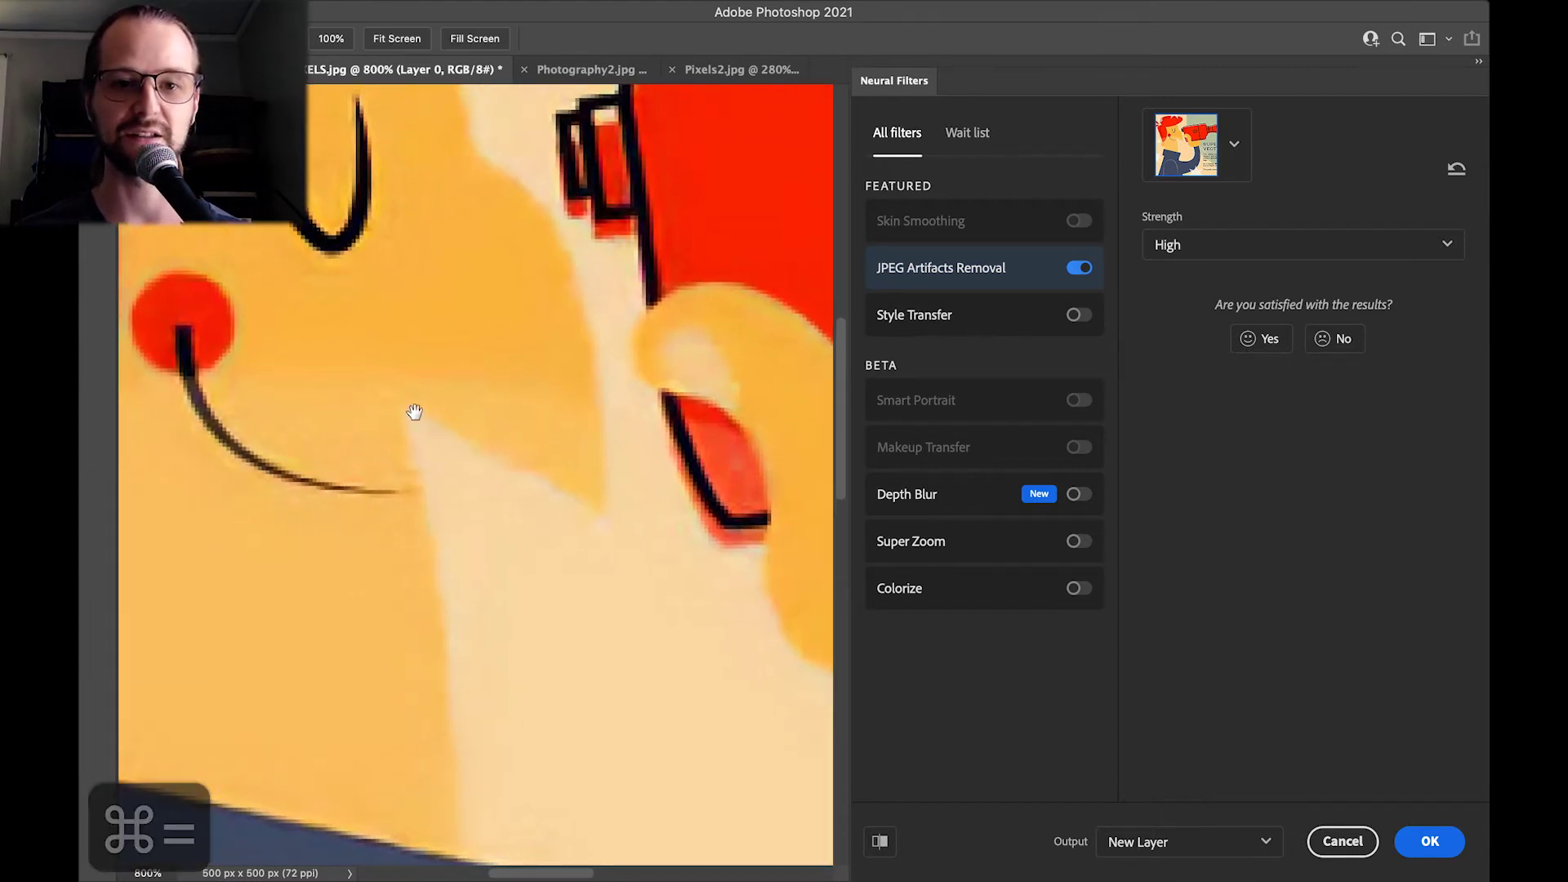
Compare the filtered preview against the original, then zoom back out to 400%
click(880, 841)
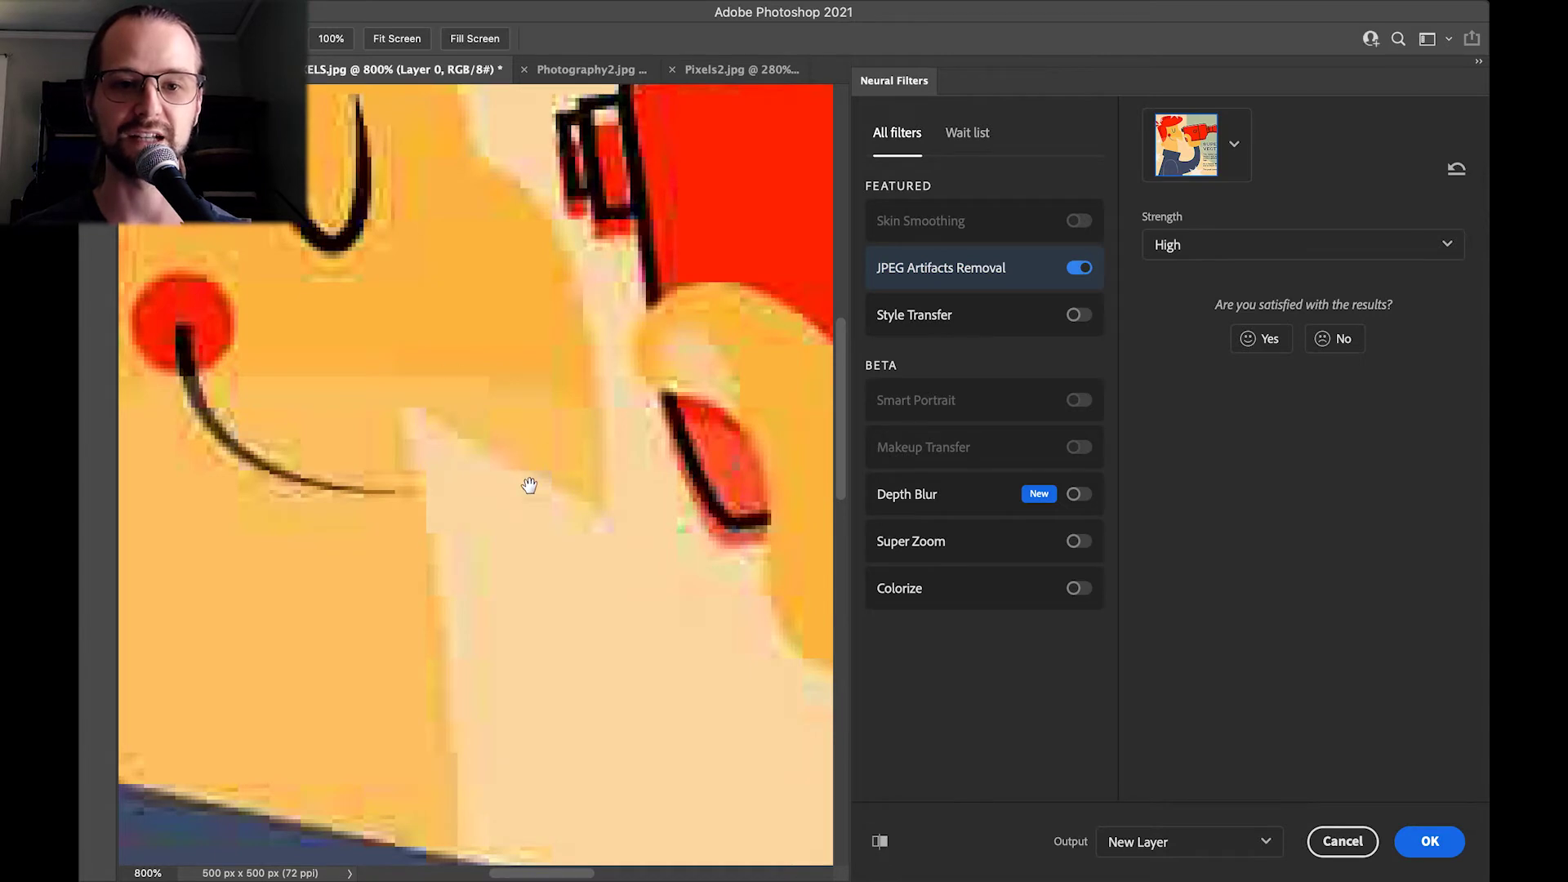
click(882, 842)
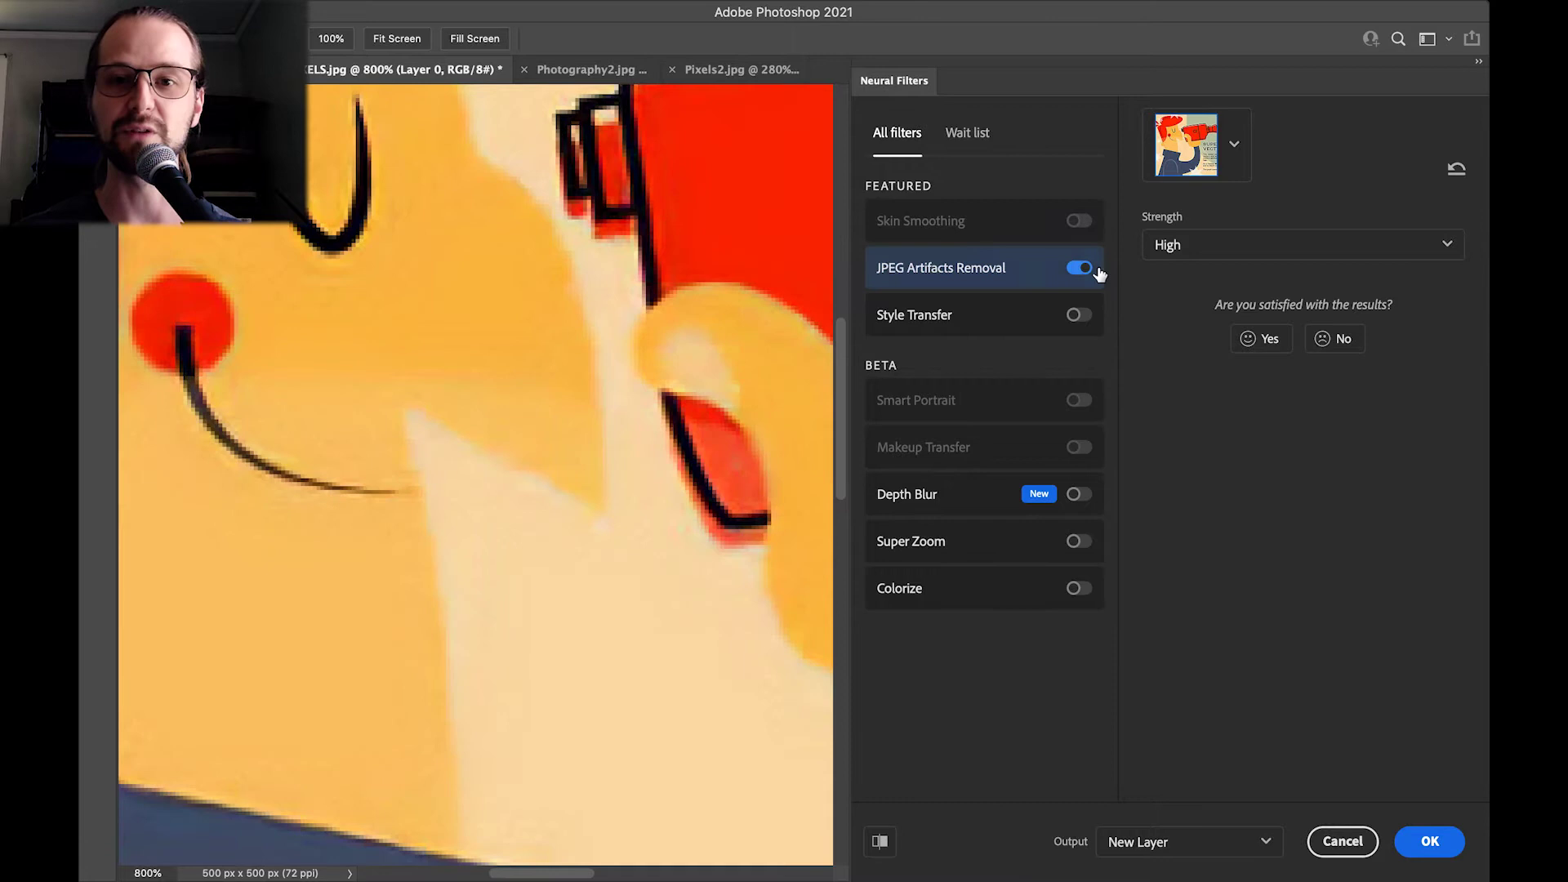
drag(656, 467, 605, 427)
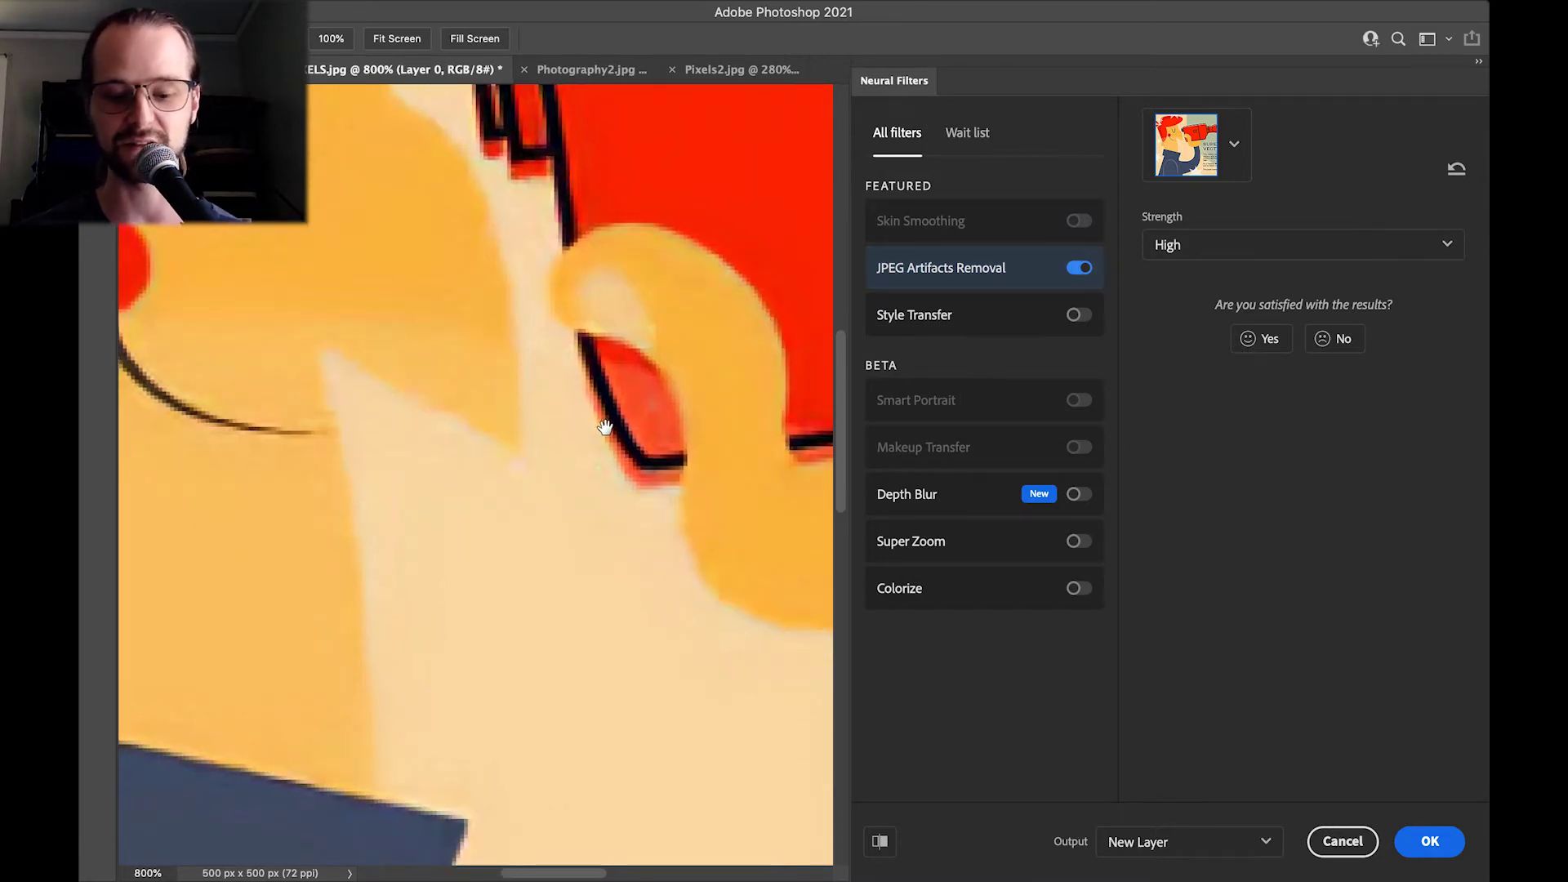
key(super+minus)
key(super+minus)
key(super+minus)
key(super+minus)
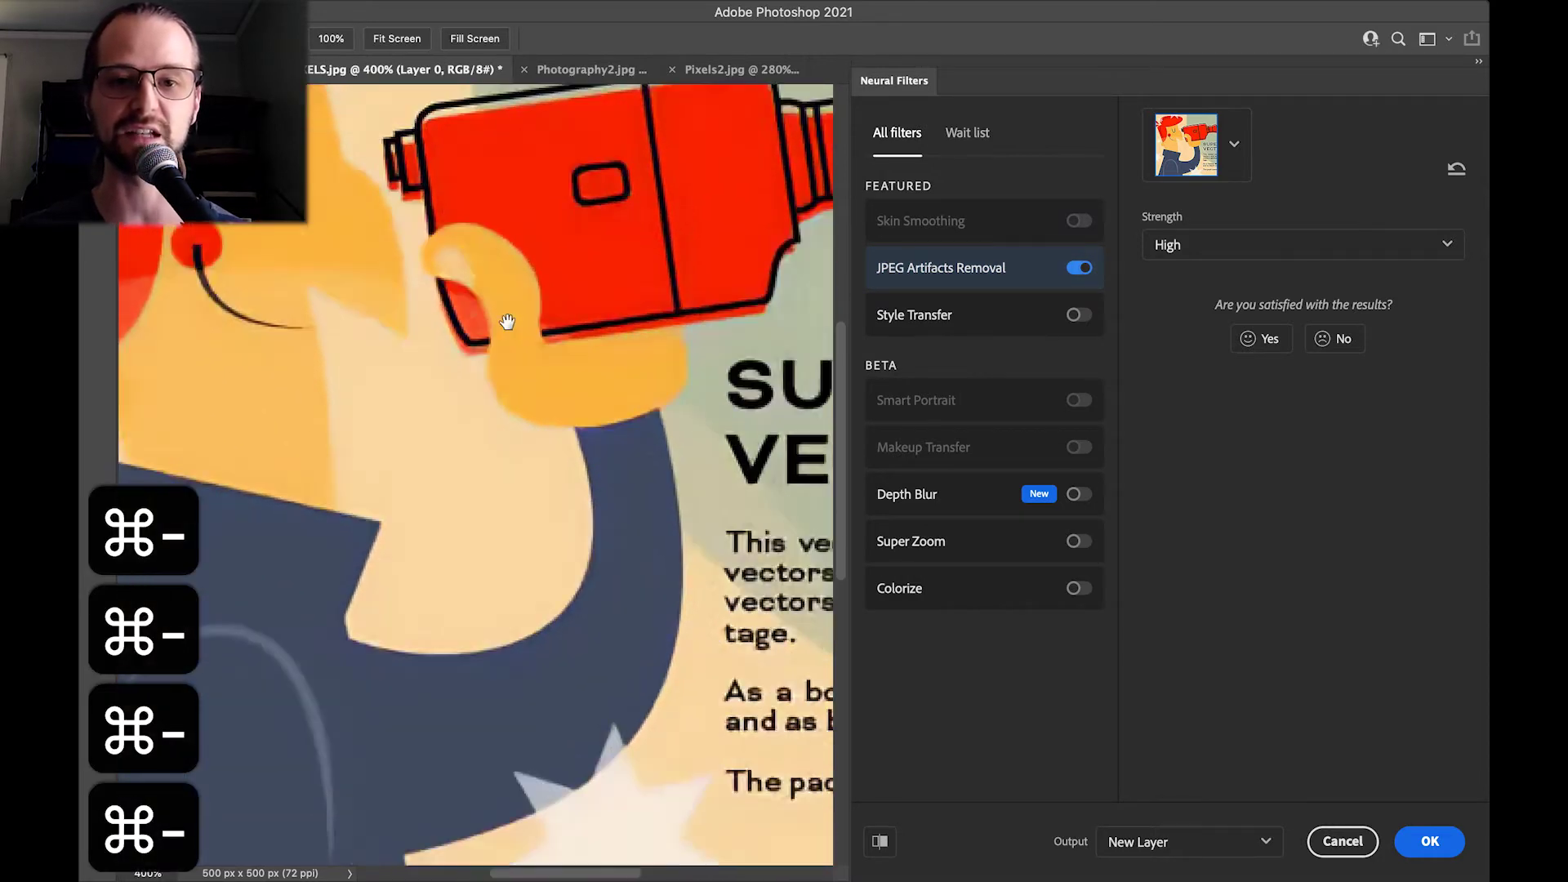
scroll(507, 321, down, 3)
scroll(507, 321, right, 5)
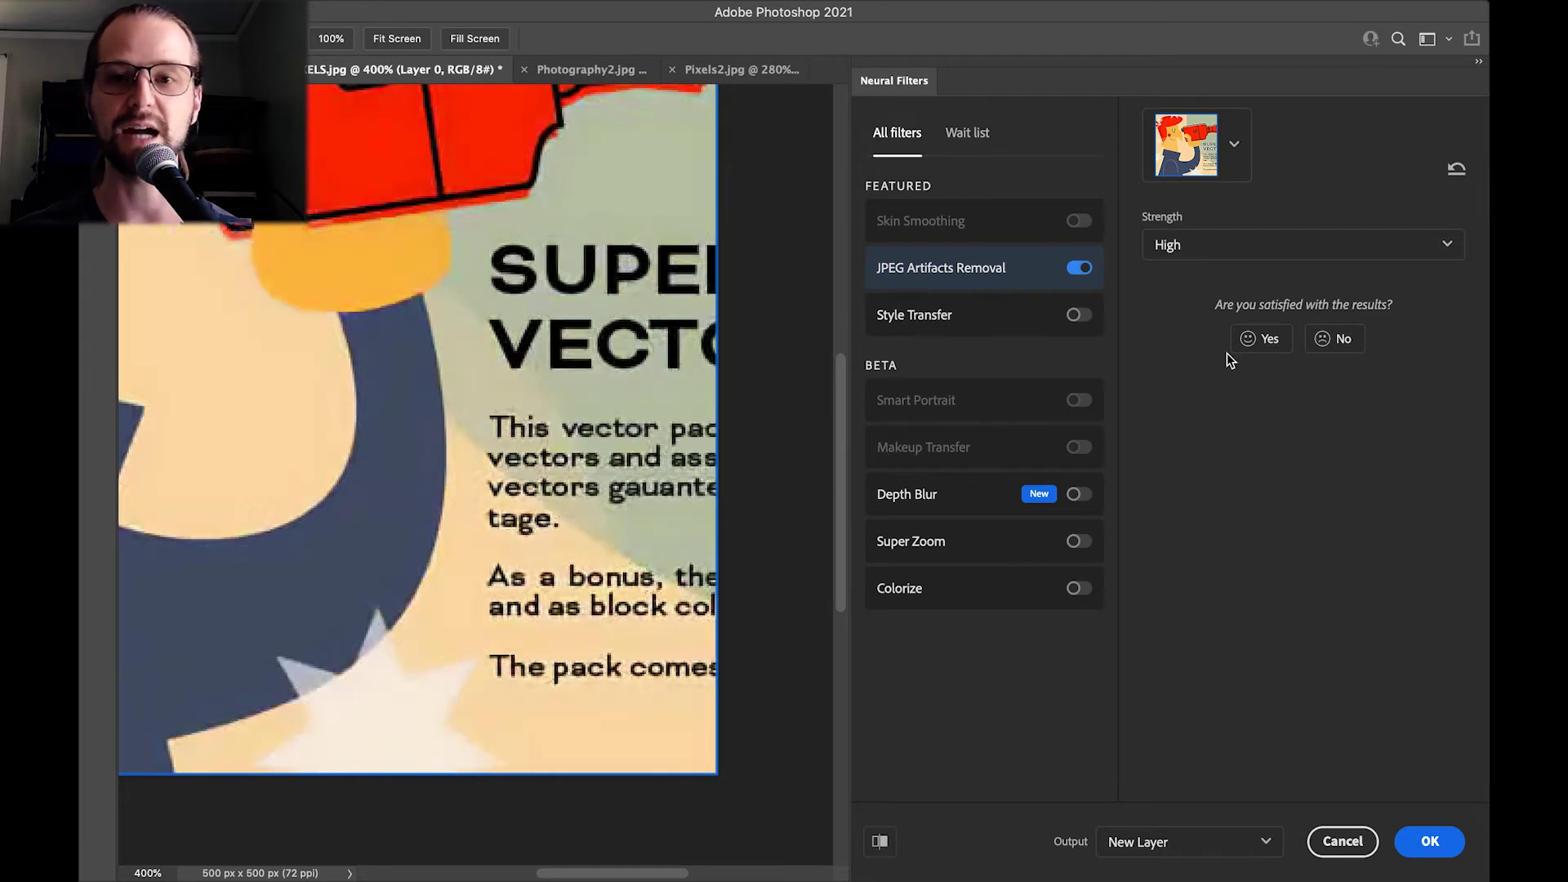
Change JPEG Artifacts Removal strength to Low and review the Output options
drag(465, 252, 553, 403)
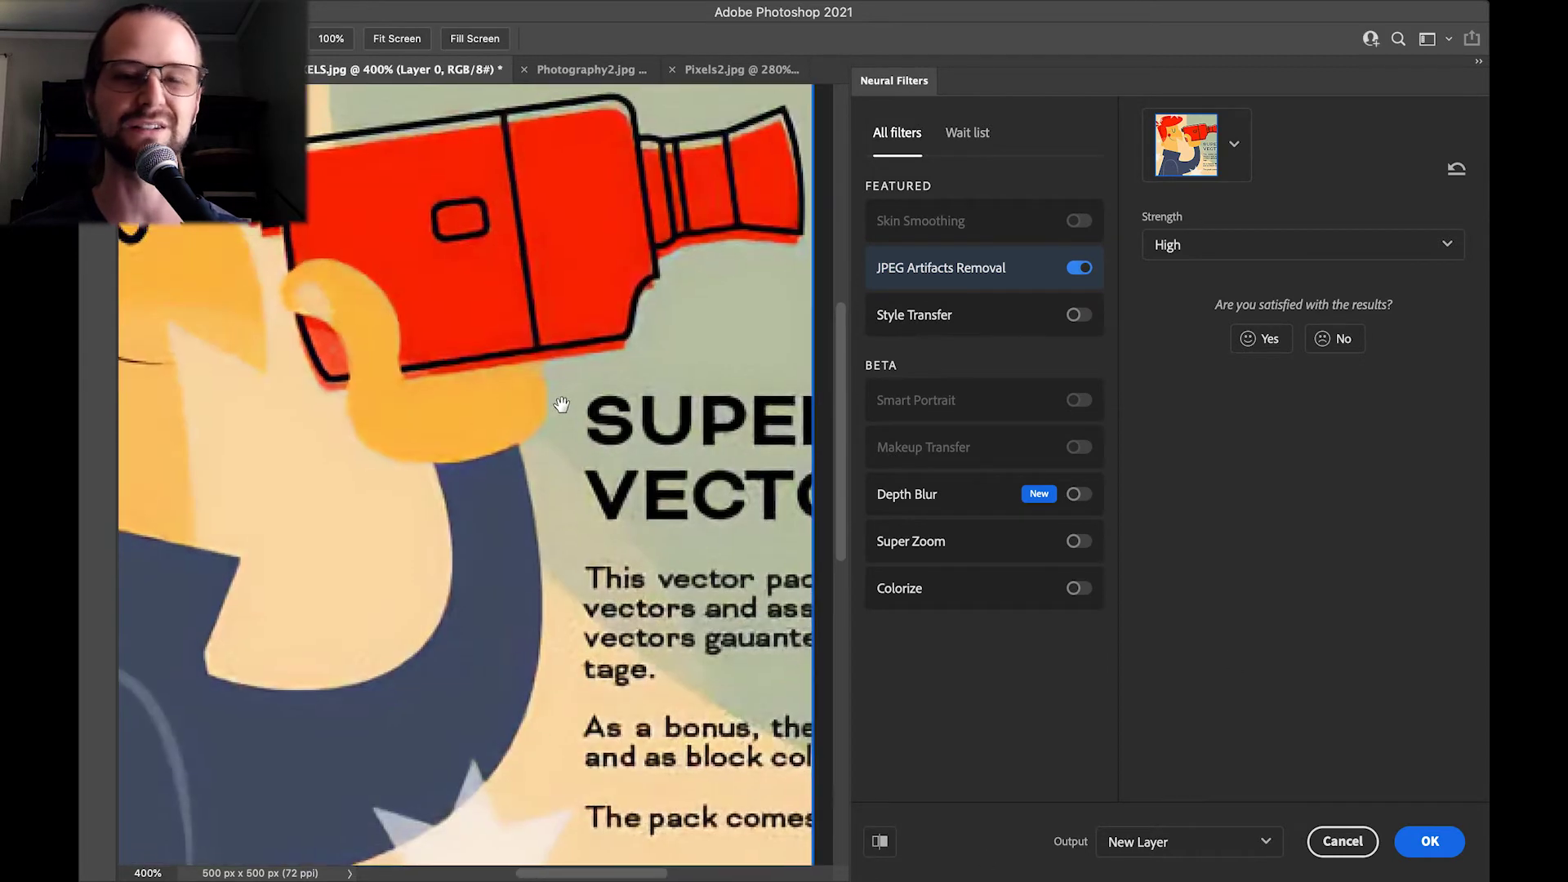
click(1254, 245)
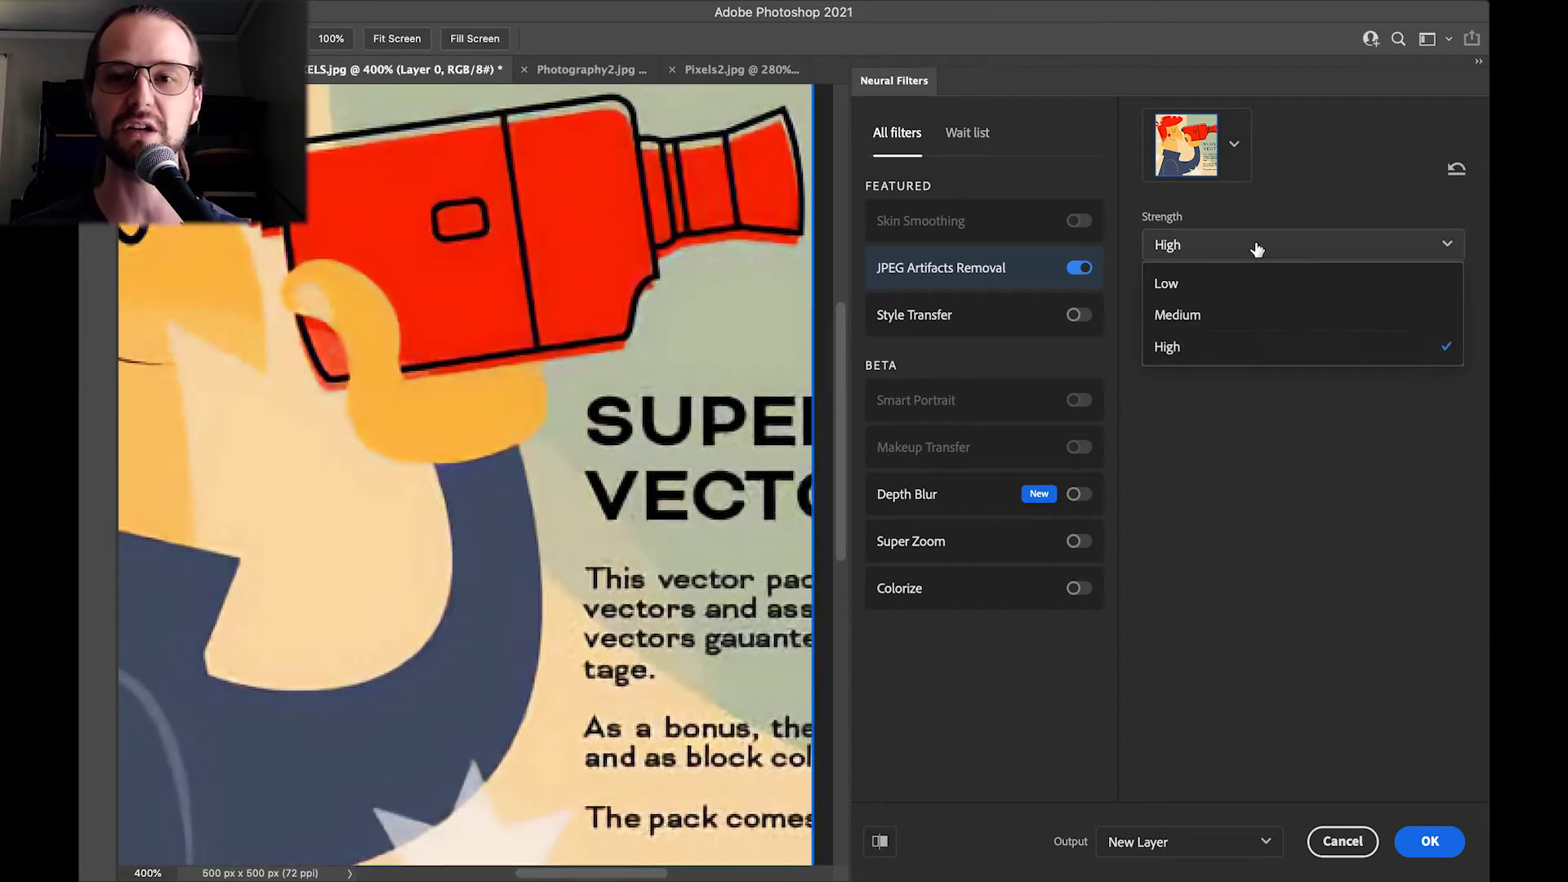
click(1254, 286)
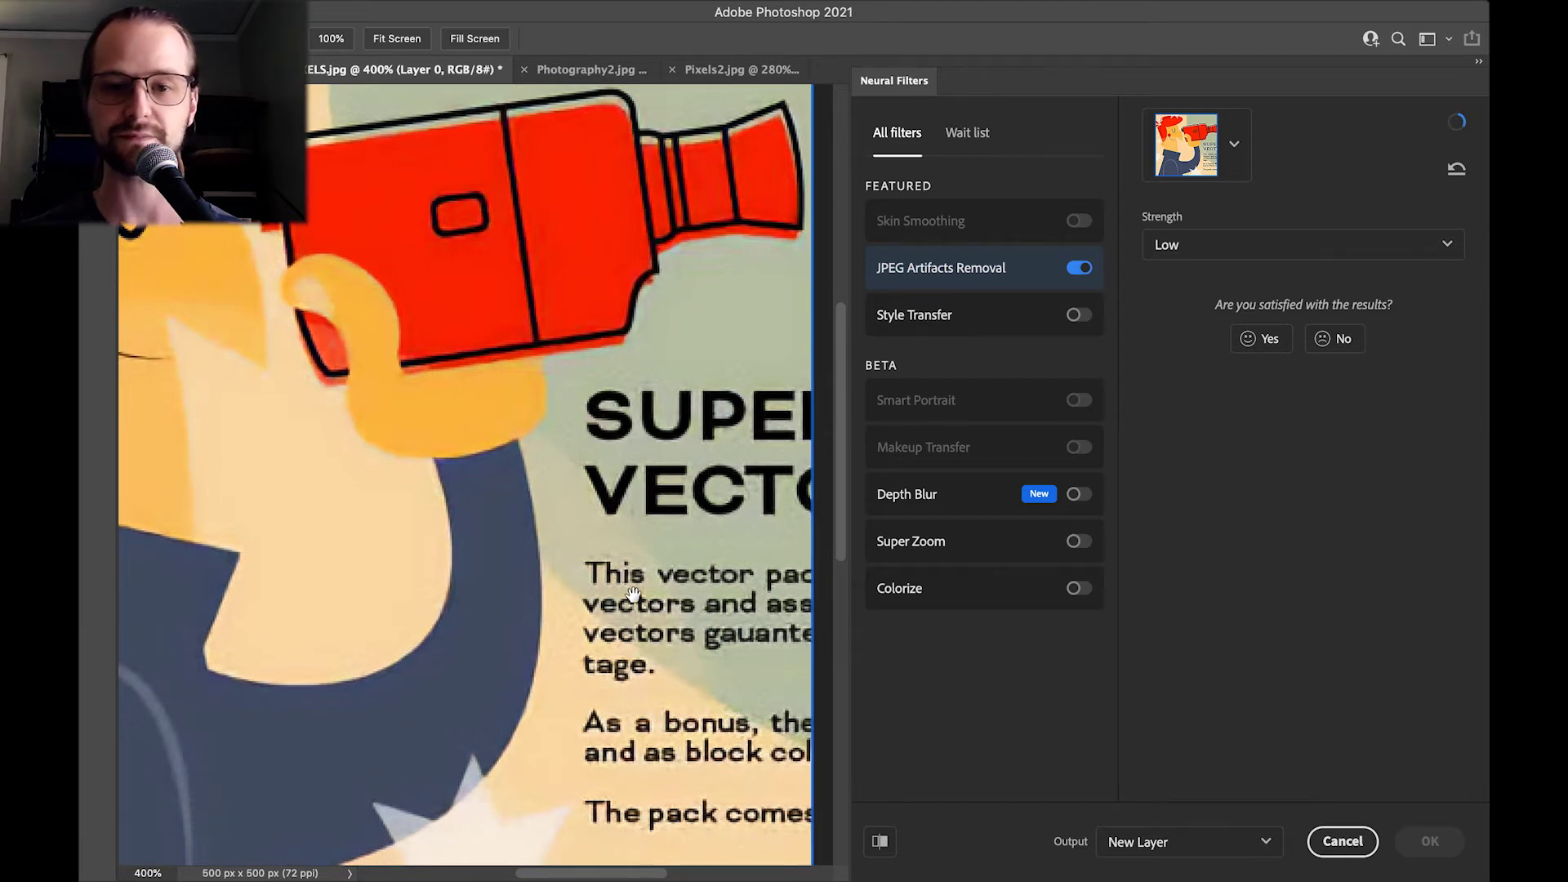
scroll(633, 594, down, 2)
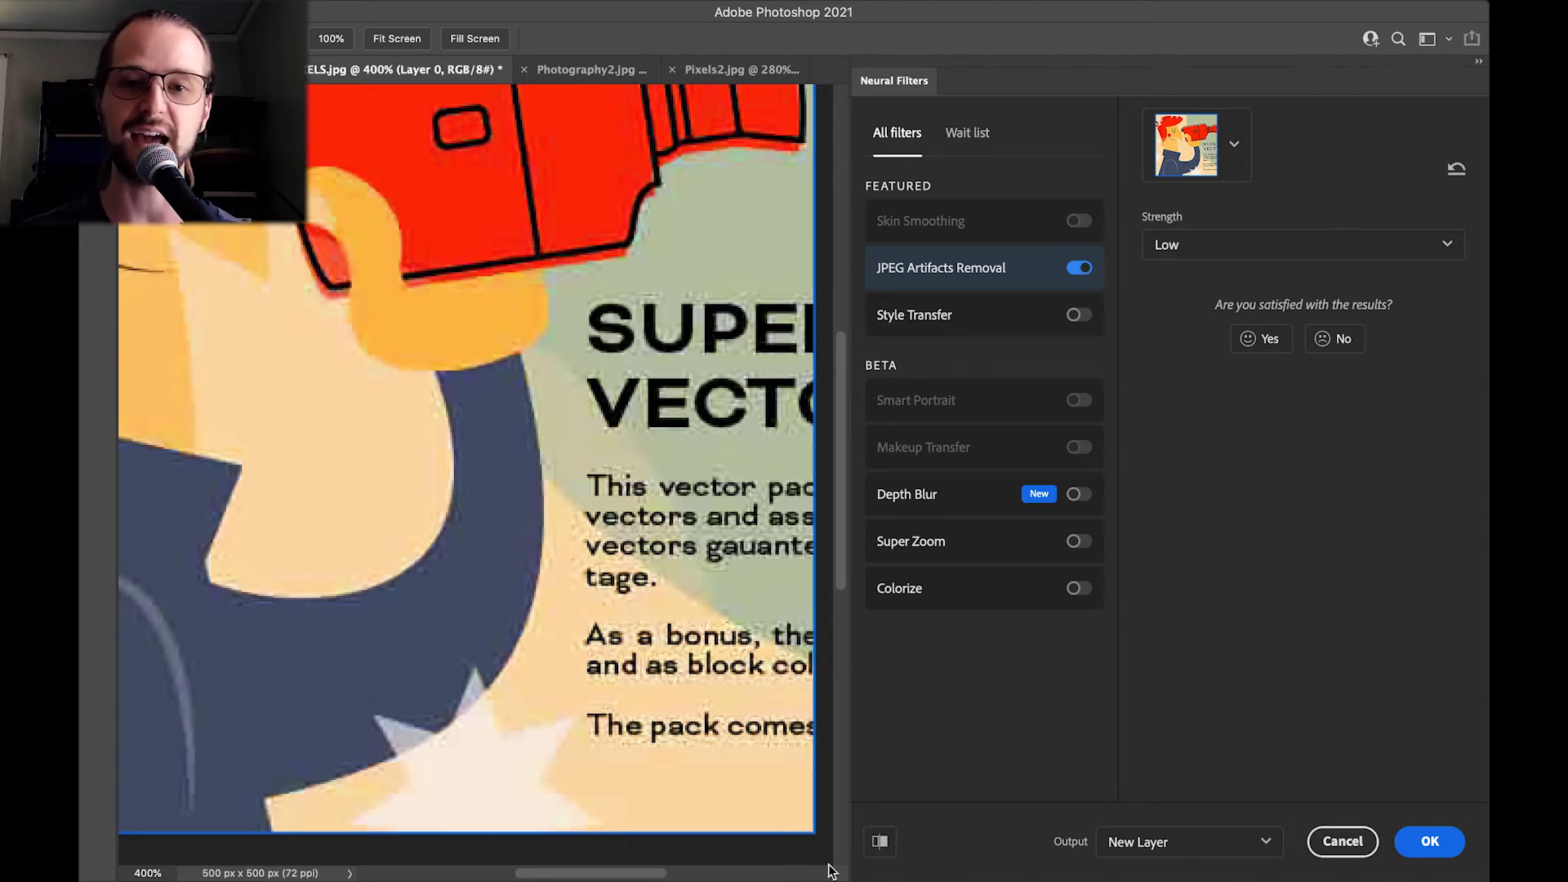
click(1175, 843)
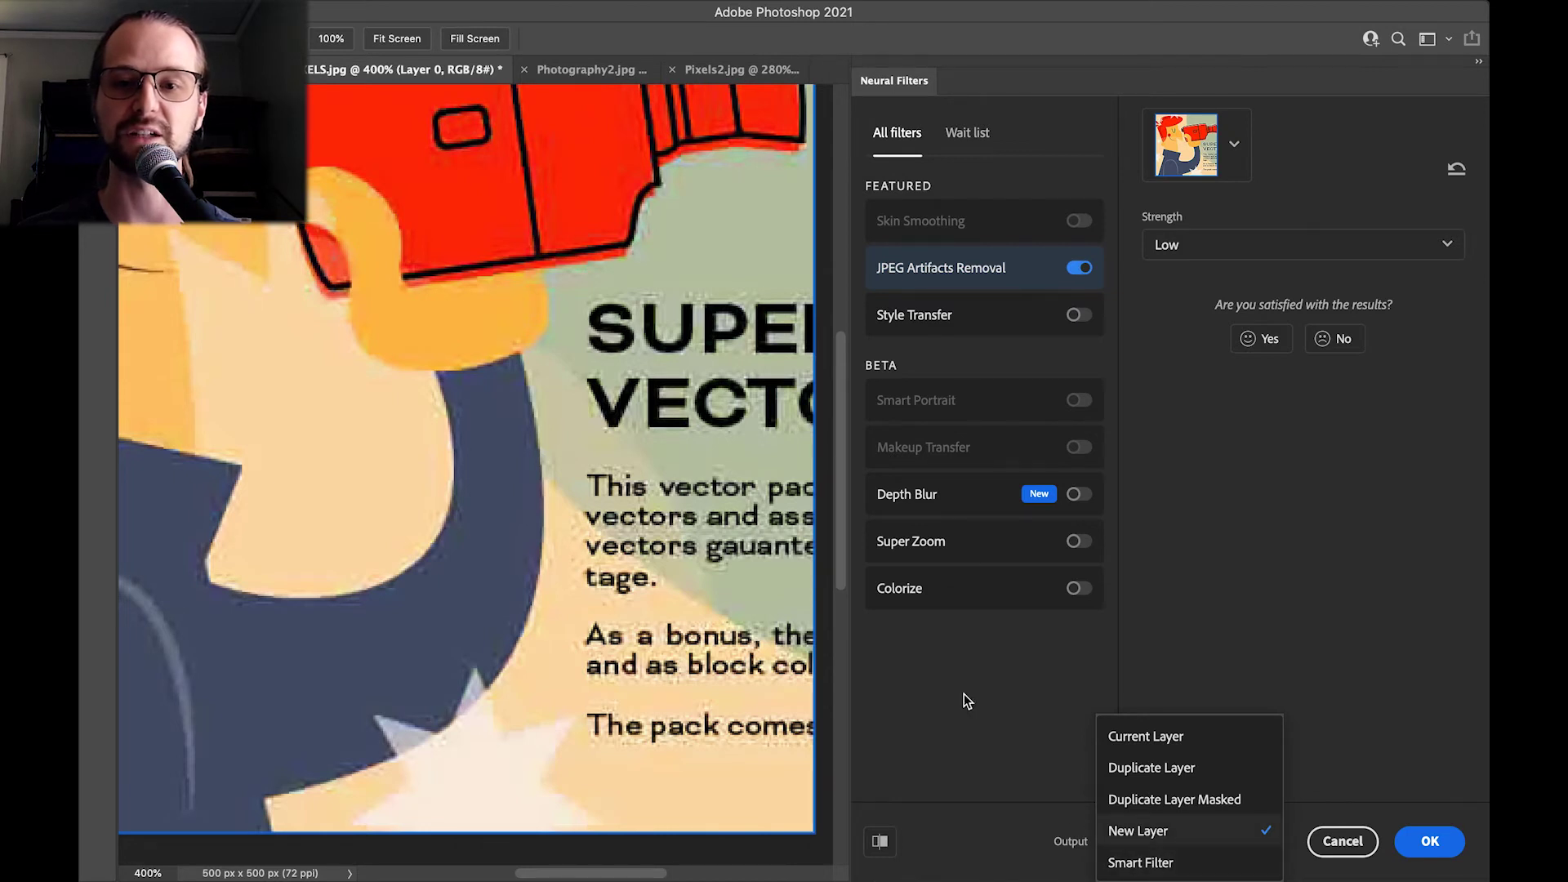
Set Strength back to High, keep Output as New Layer, and apply the filter
click(1208, 248)
click(1216, 343)
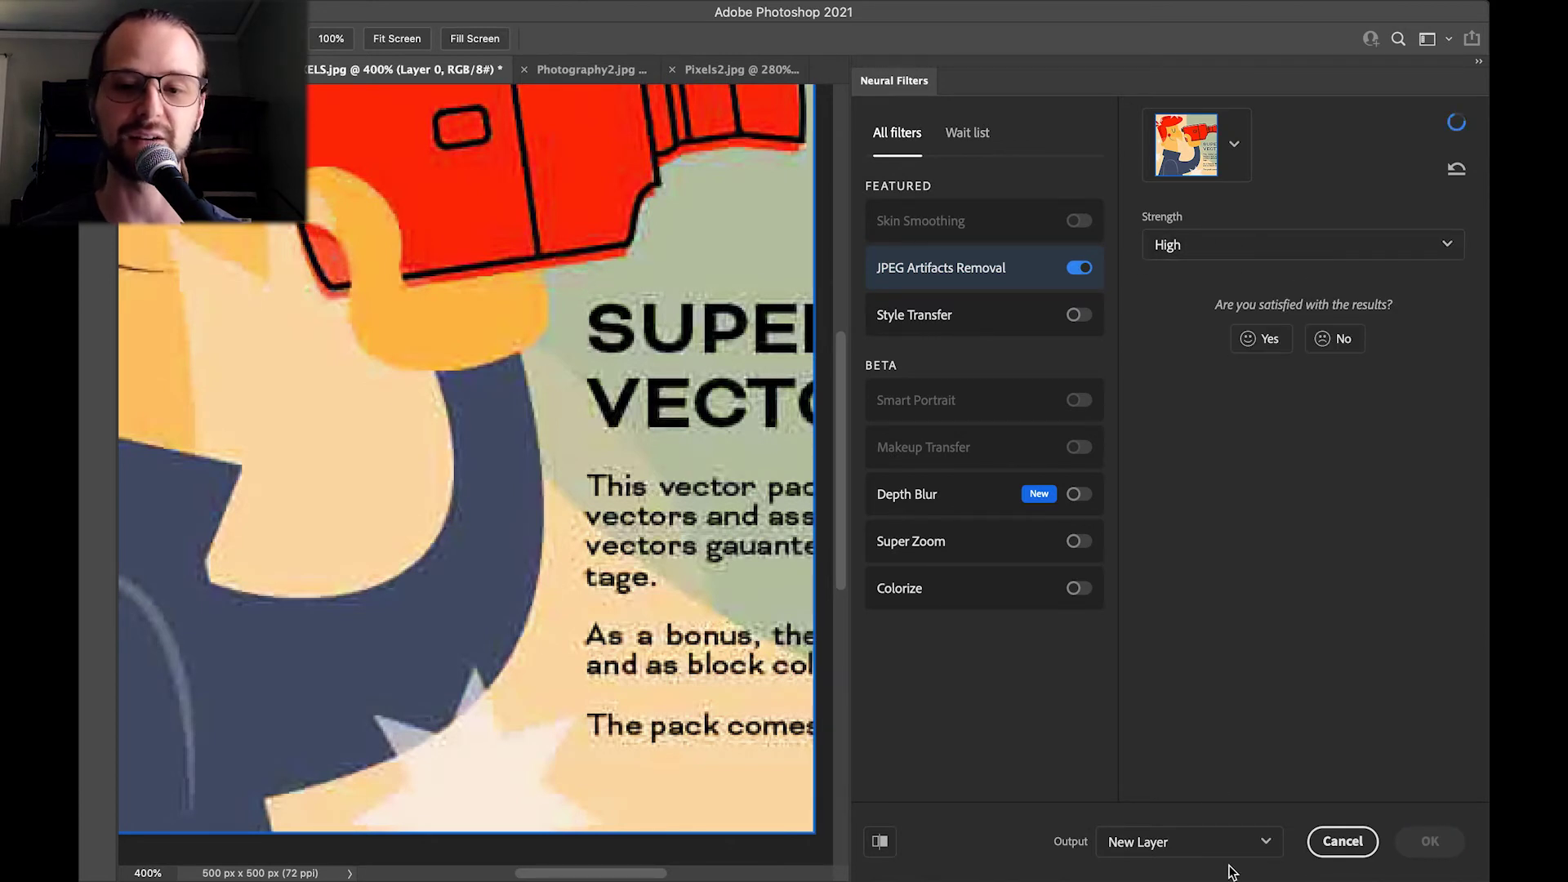
click(1209, 841)
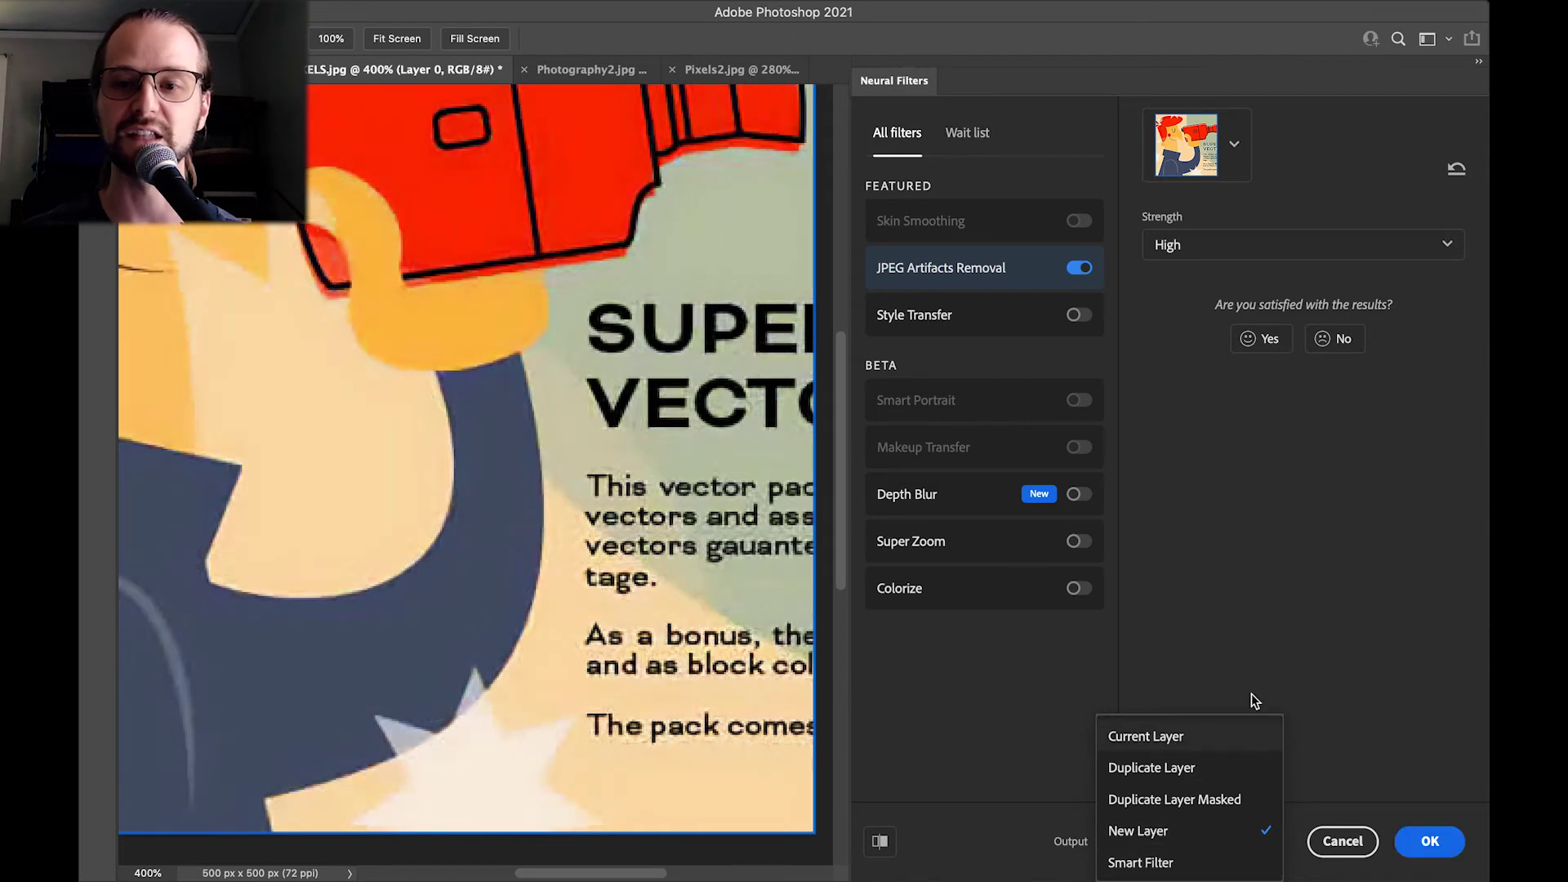
click(1347, 548)
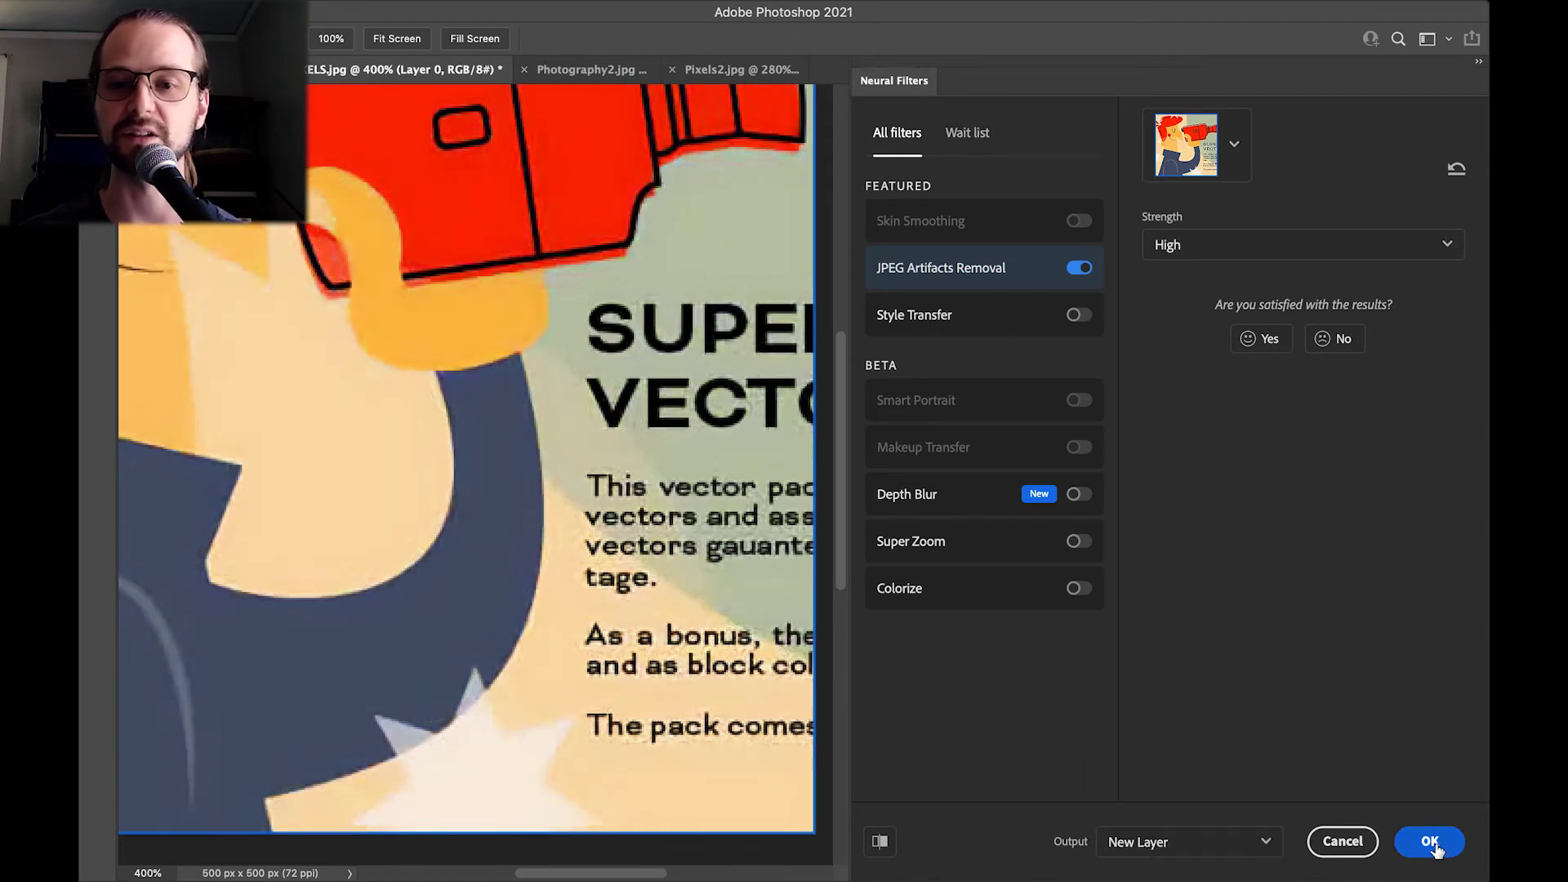
click(1430, 842)
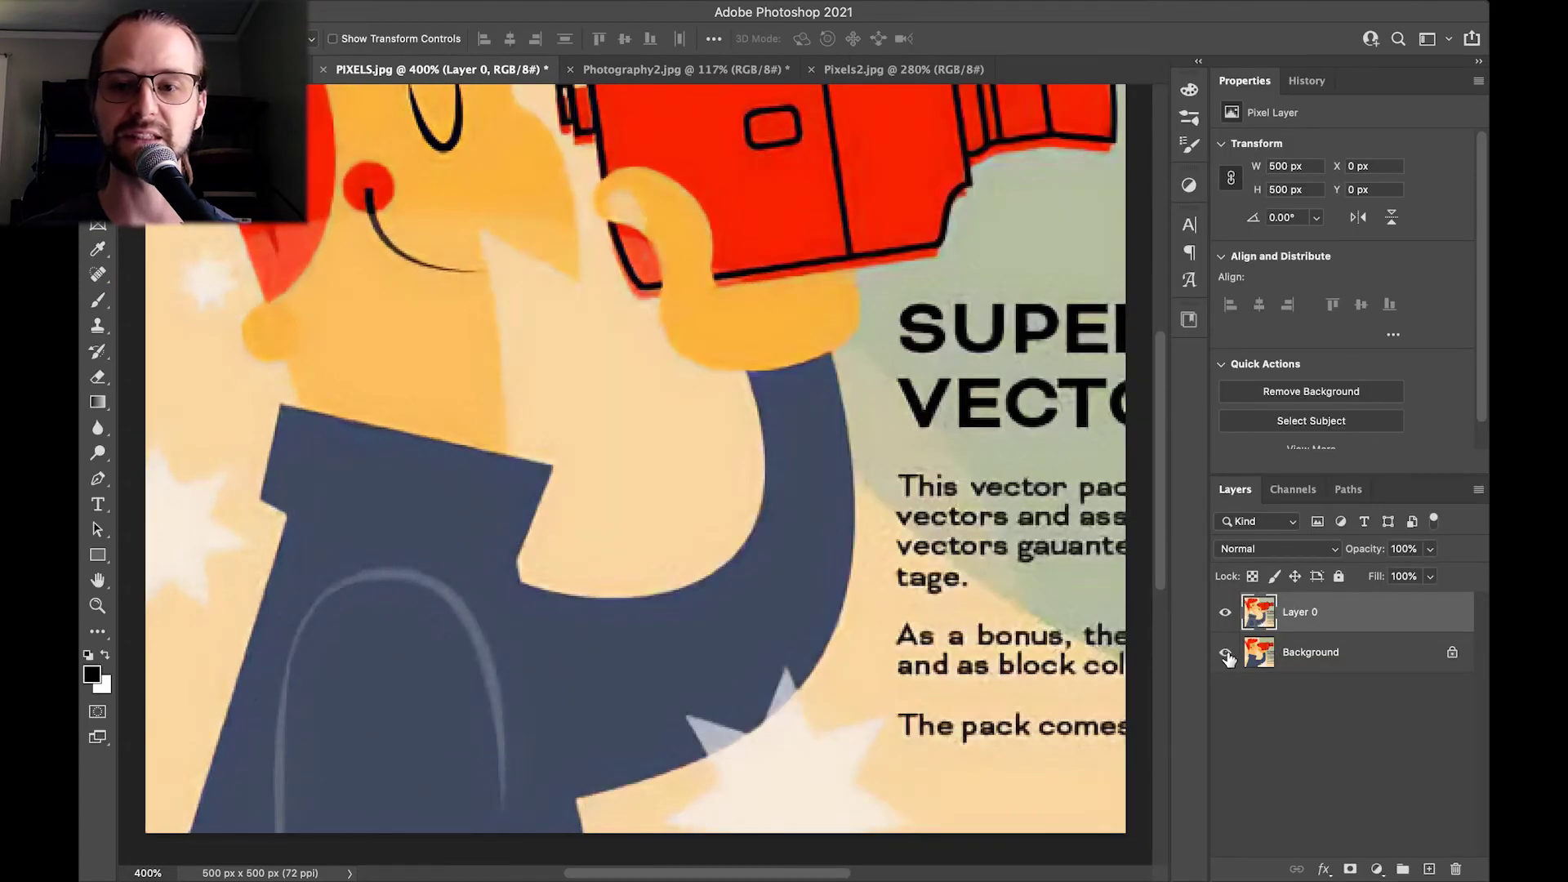
Hide the Background layer to inspect the cleaned Layer 0 across the illustration
click(1225, 651)
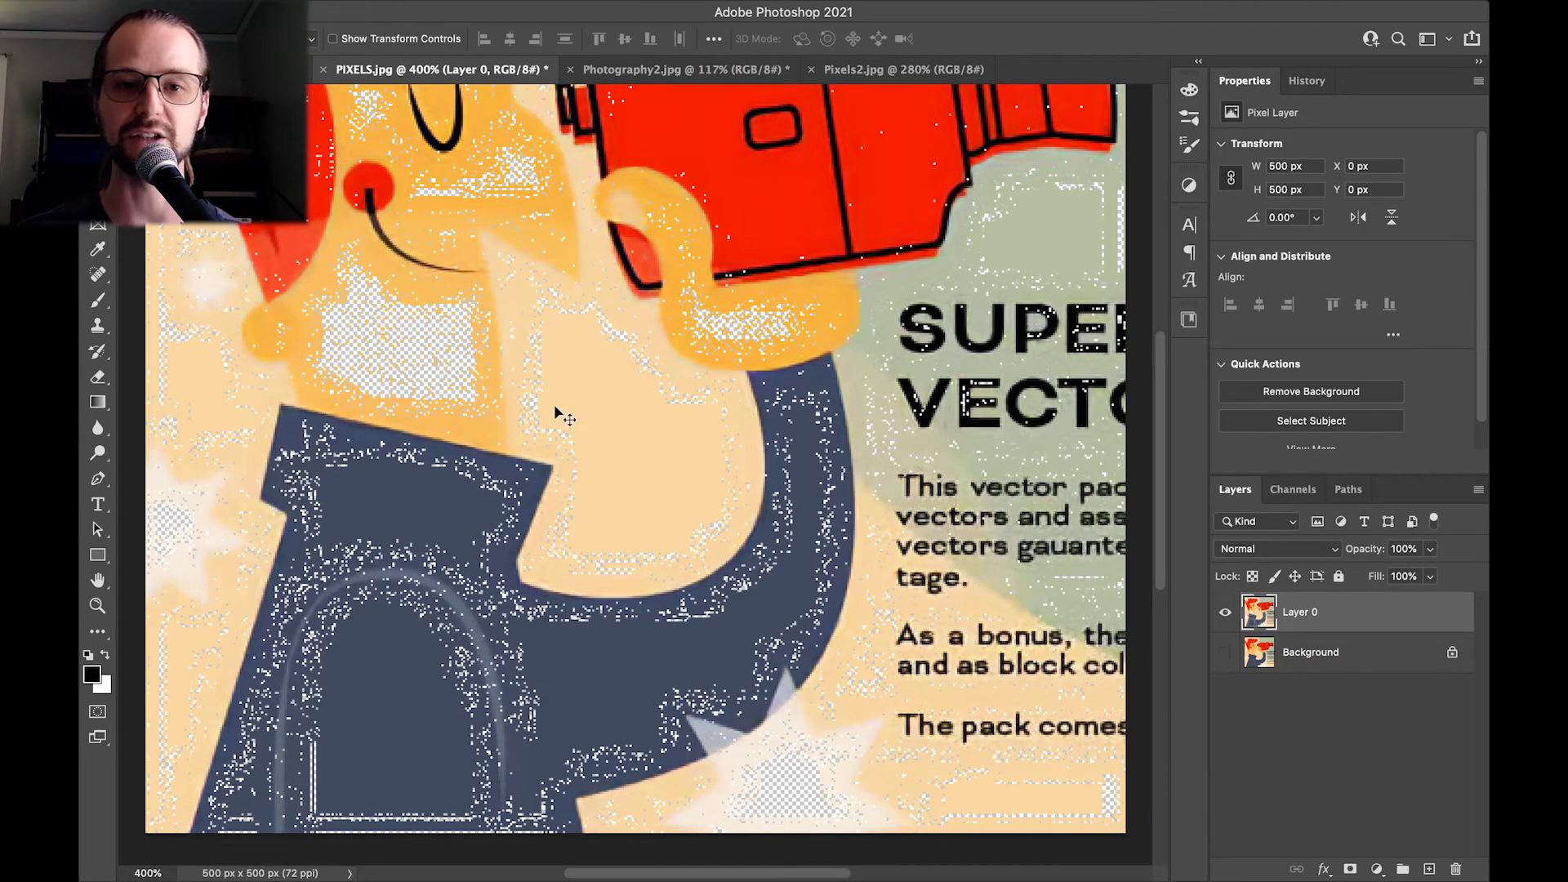
scroll(611, 348, up, 5)
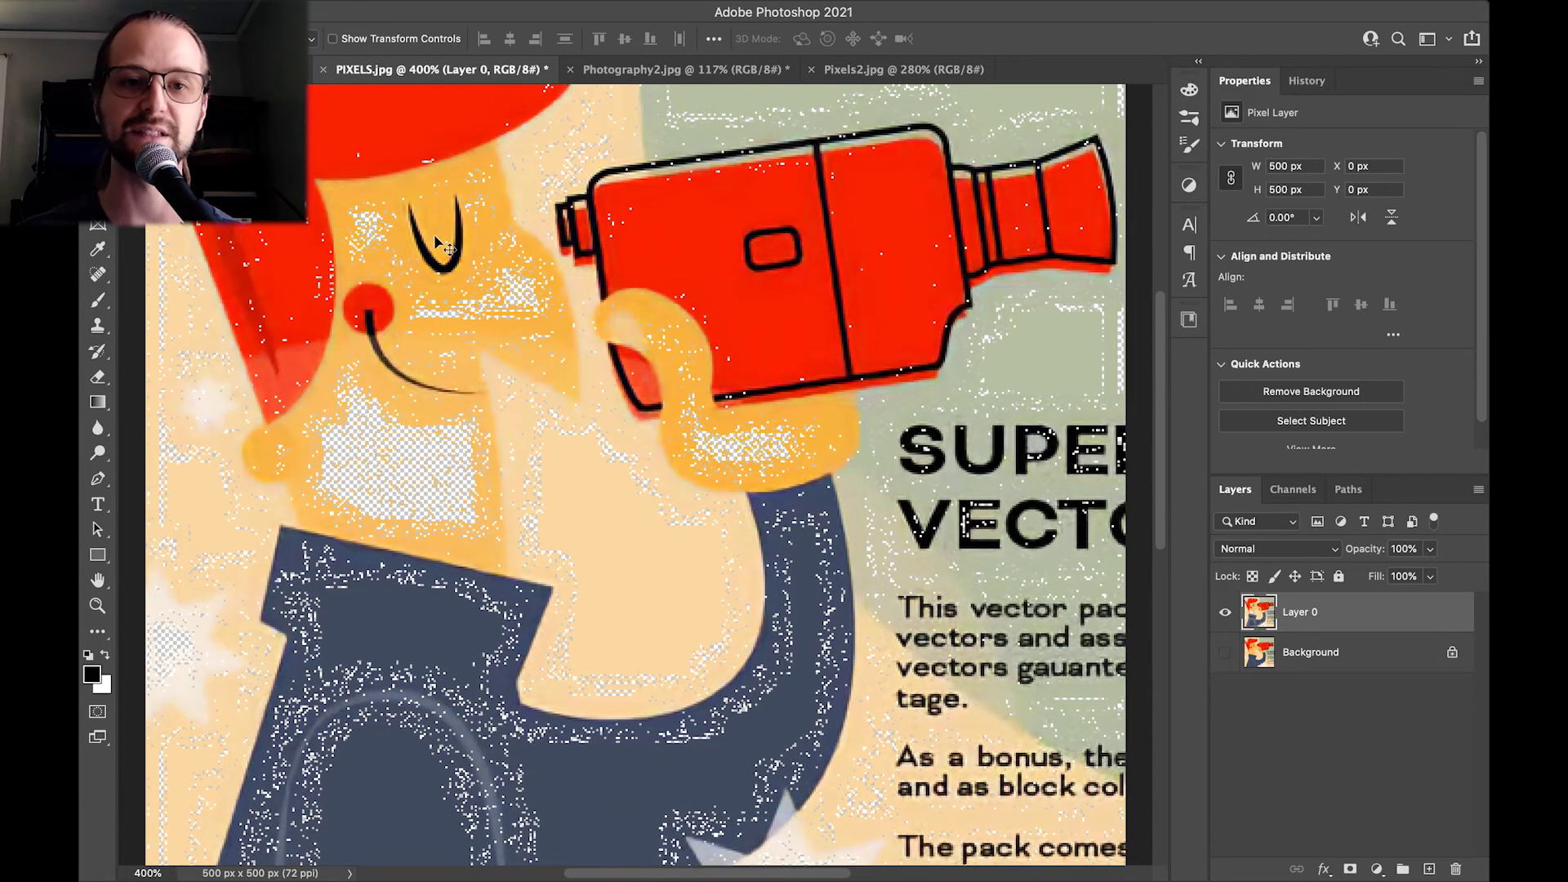
scroll(694, 327, up, 5)
scroll(694, 326, right, 8)
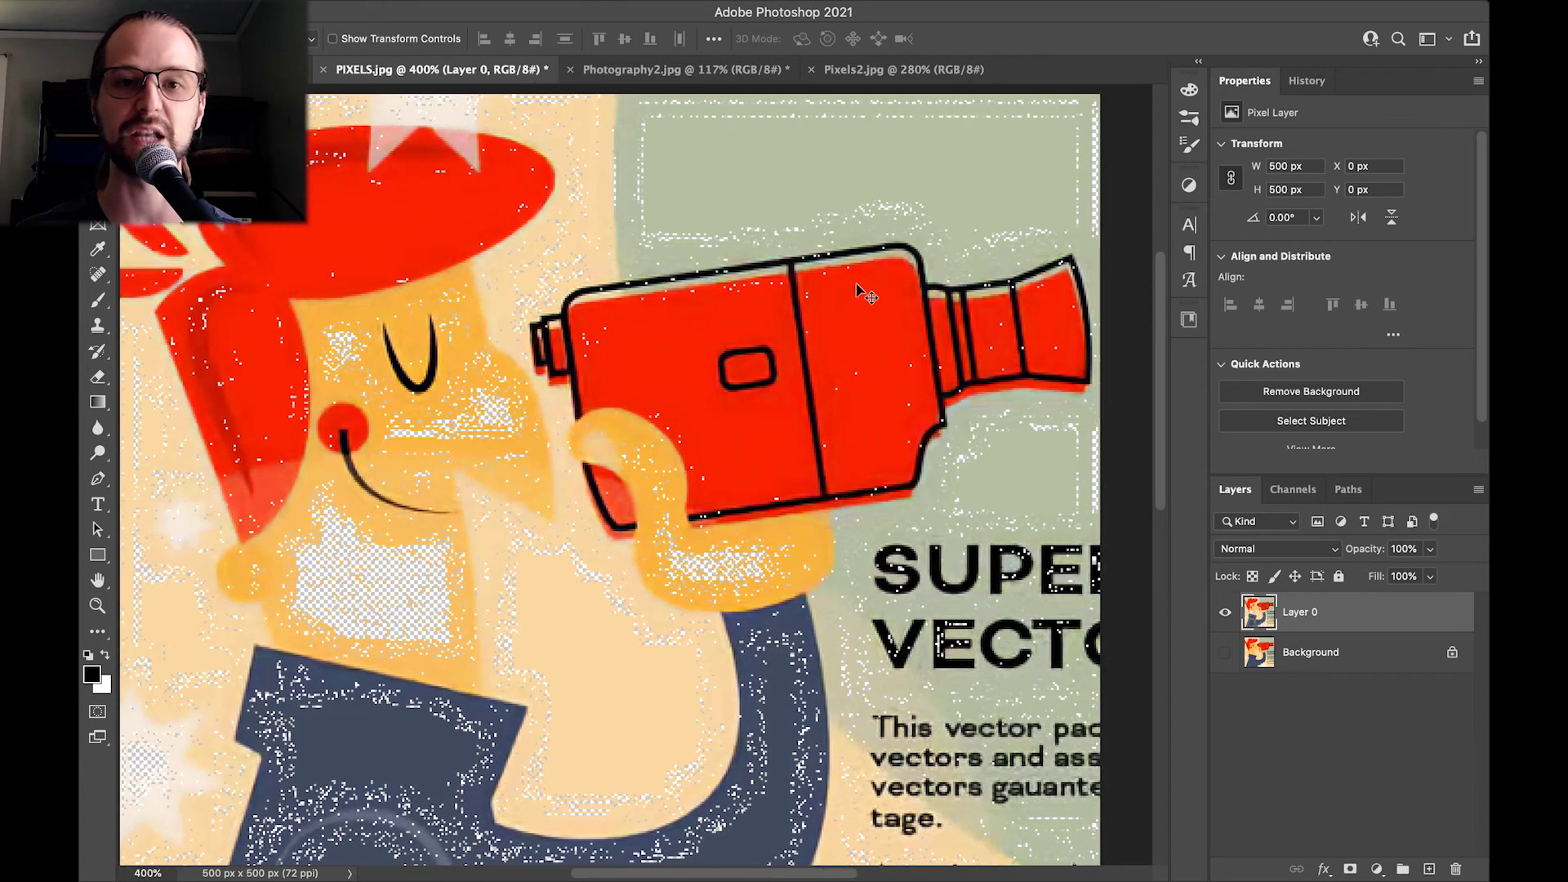
scroll(776, 489, down, 5)
scroll(776, 489, left, 8)
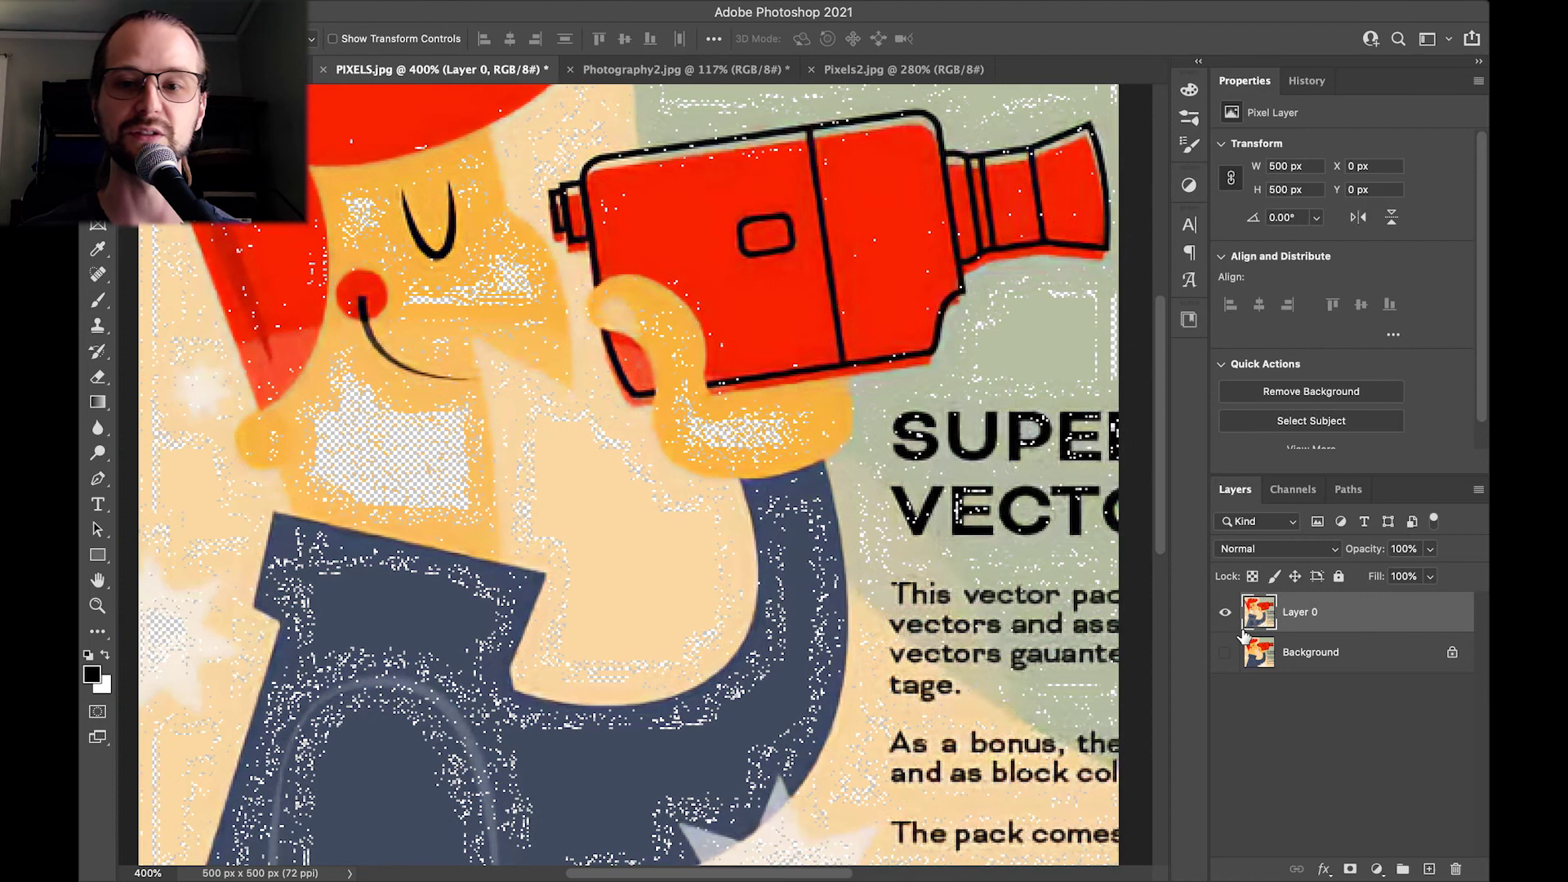
Restore the Background layer's visibility and switch to the Photography2.jpg portrait
click(1226, 654)
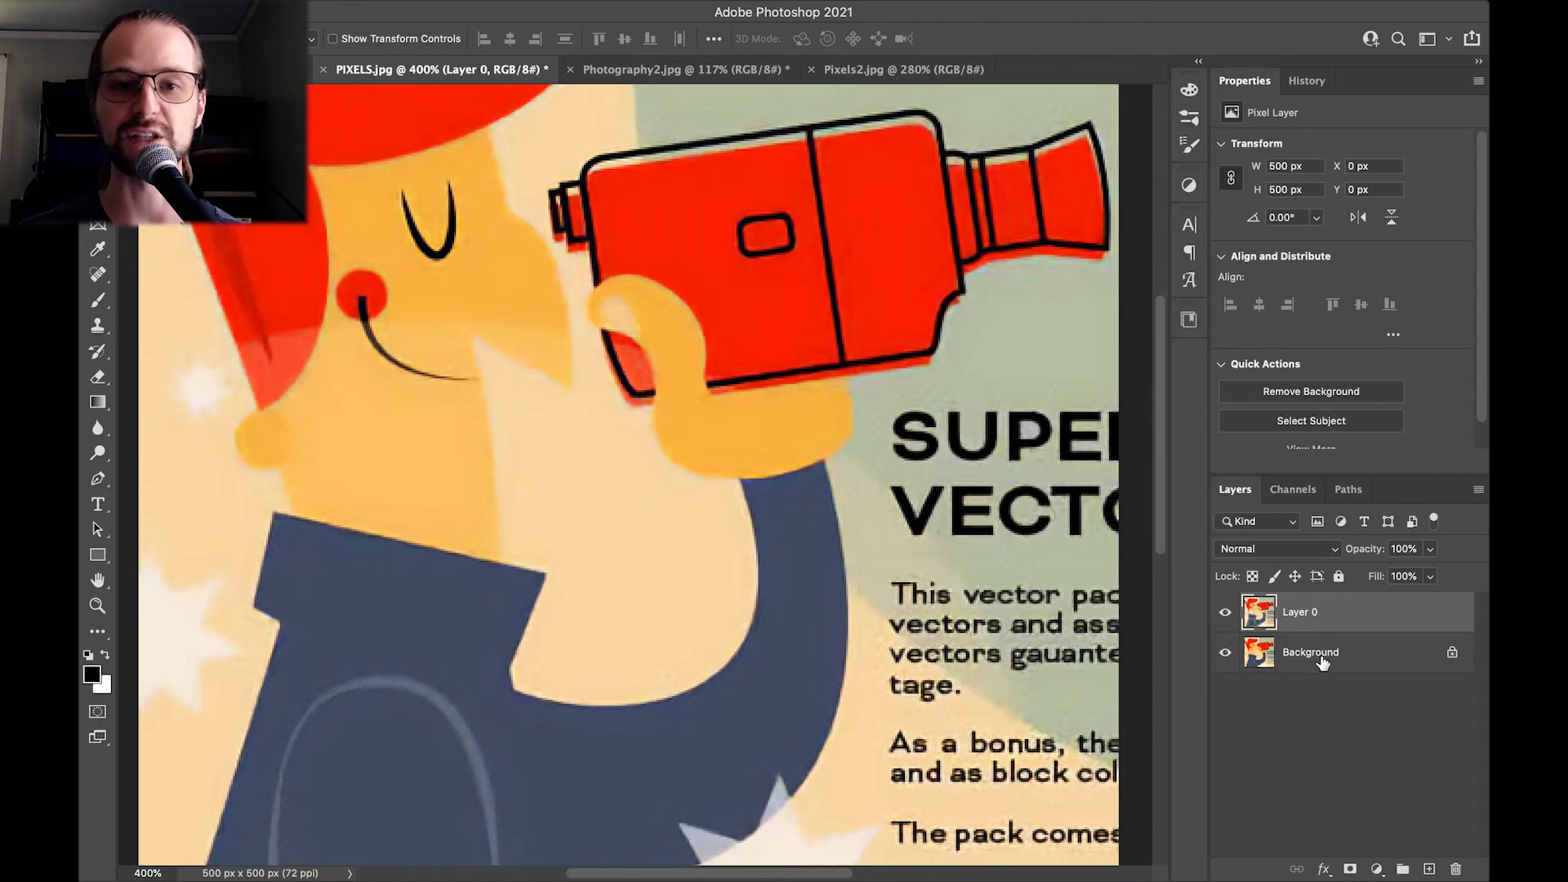
scroll(880, 442, up, 4)
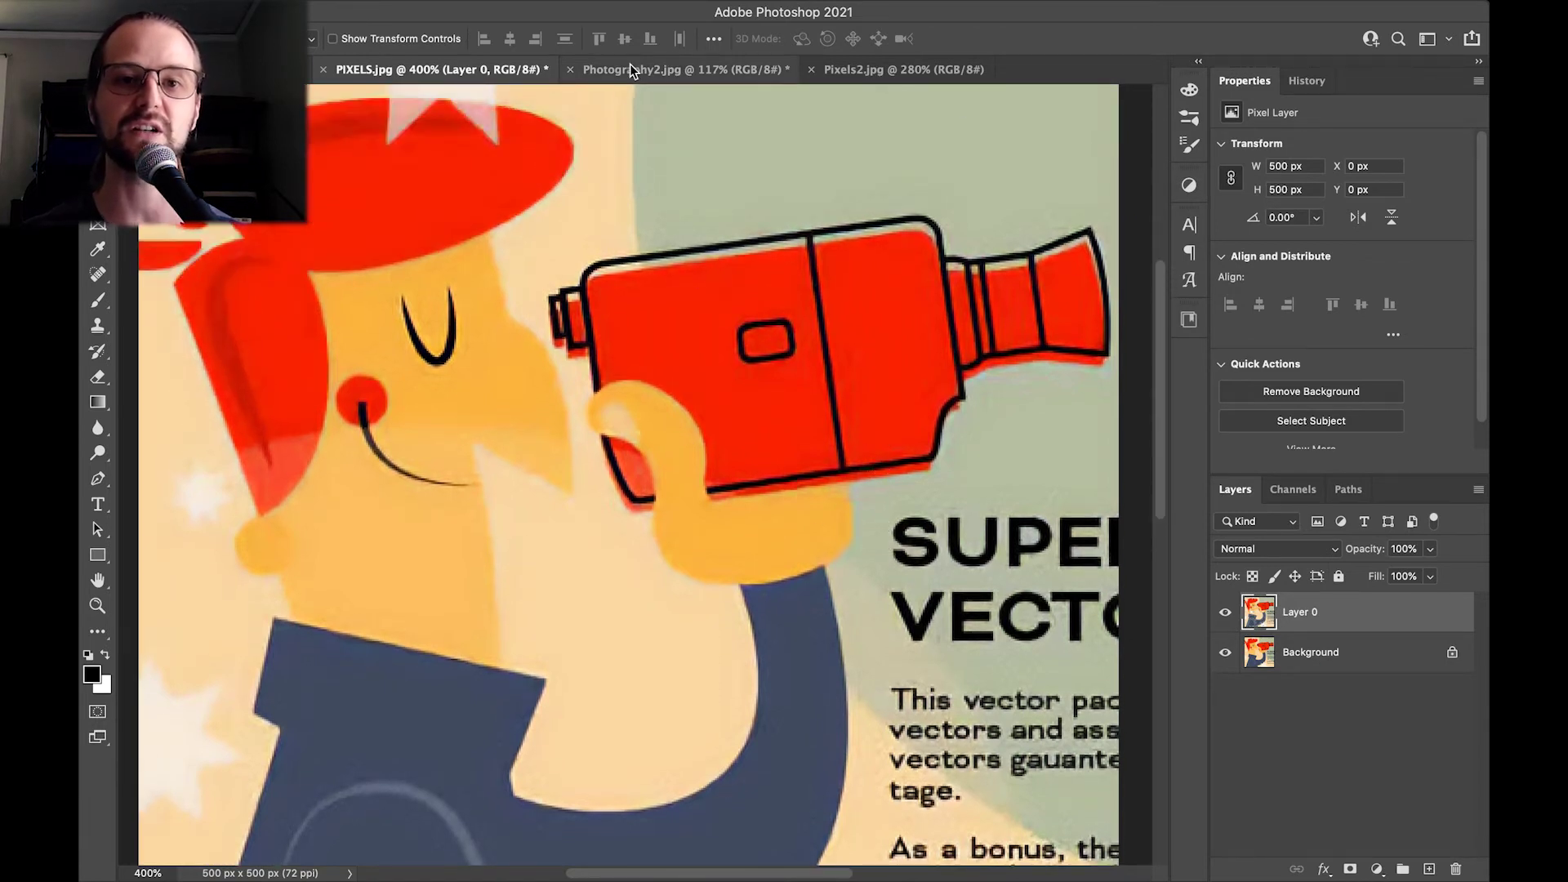
click(613, 80)
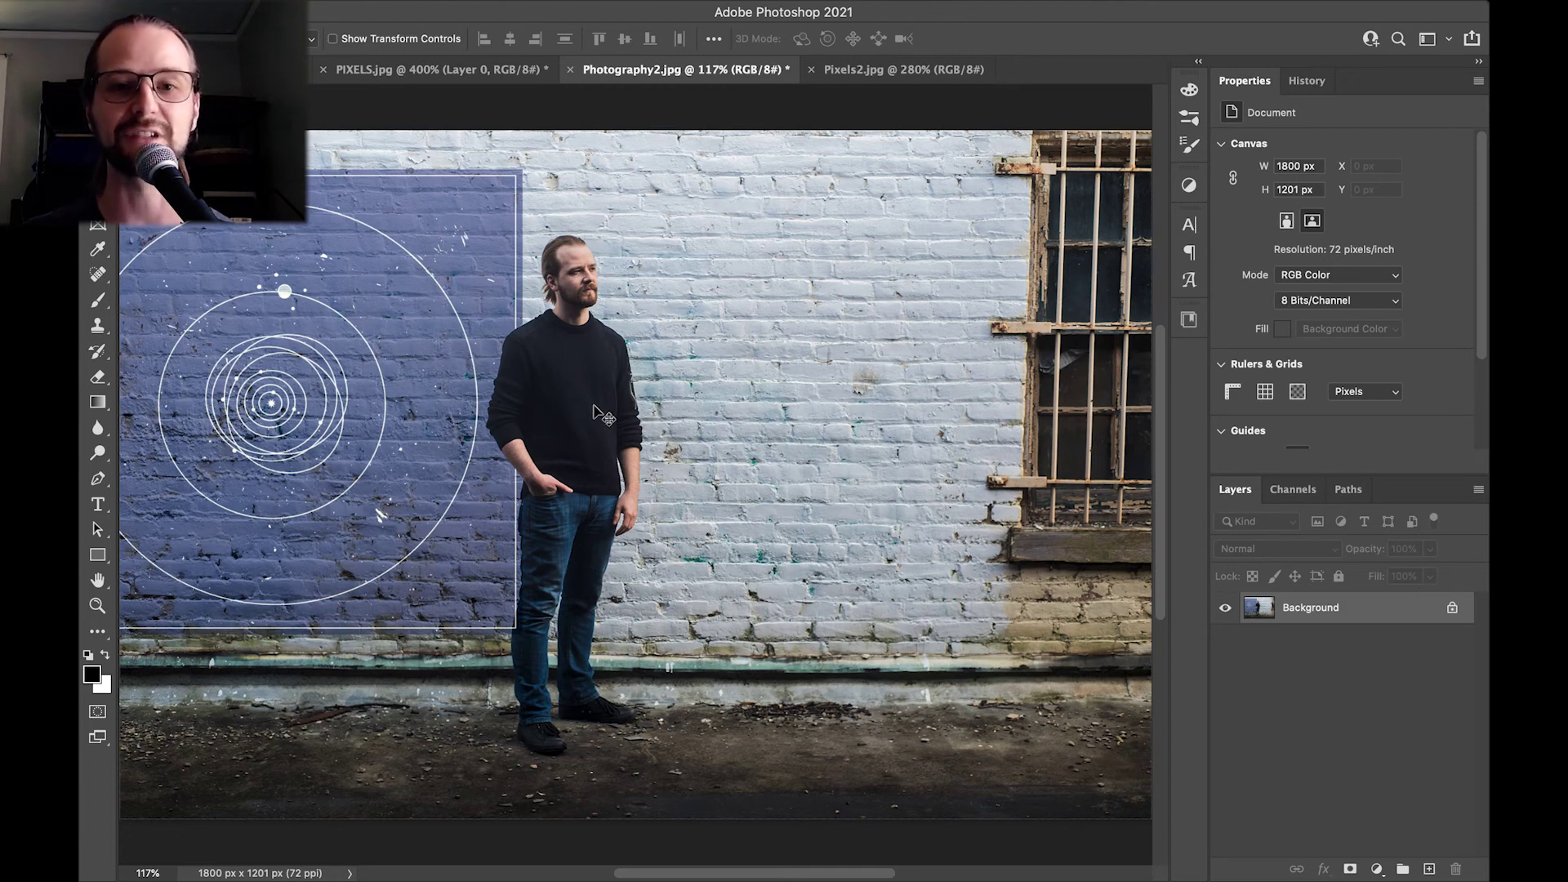
Switch to Pixels2.jpg and zoom to 500% to inspect its blocky compression artifacts
click(881, 73)
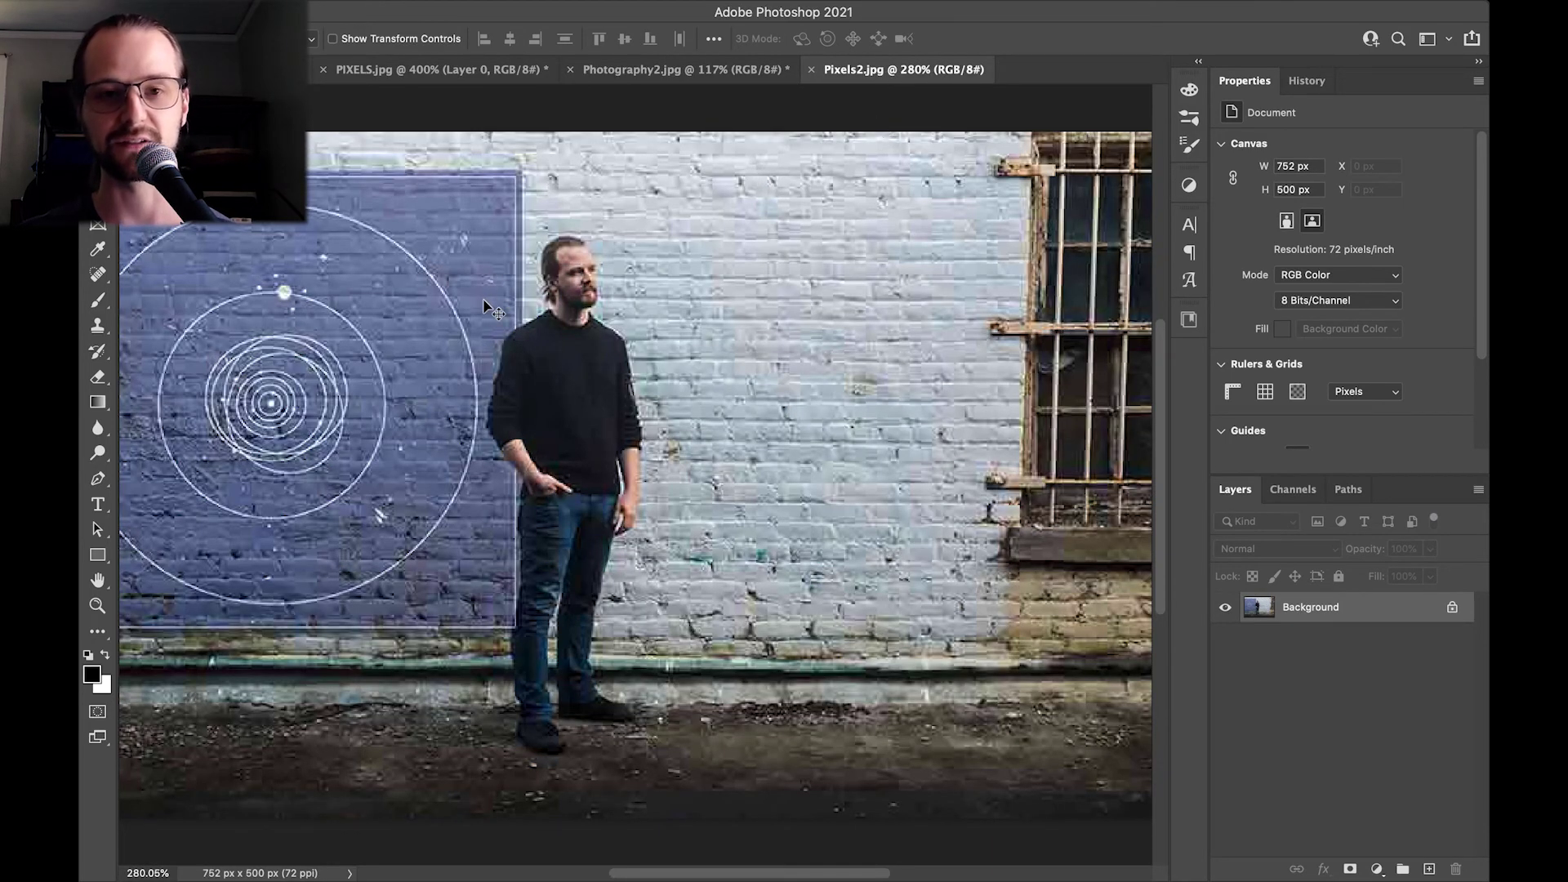
key(super+equal)
key(super+equal)
key(super+equal)
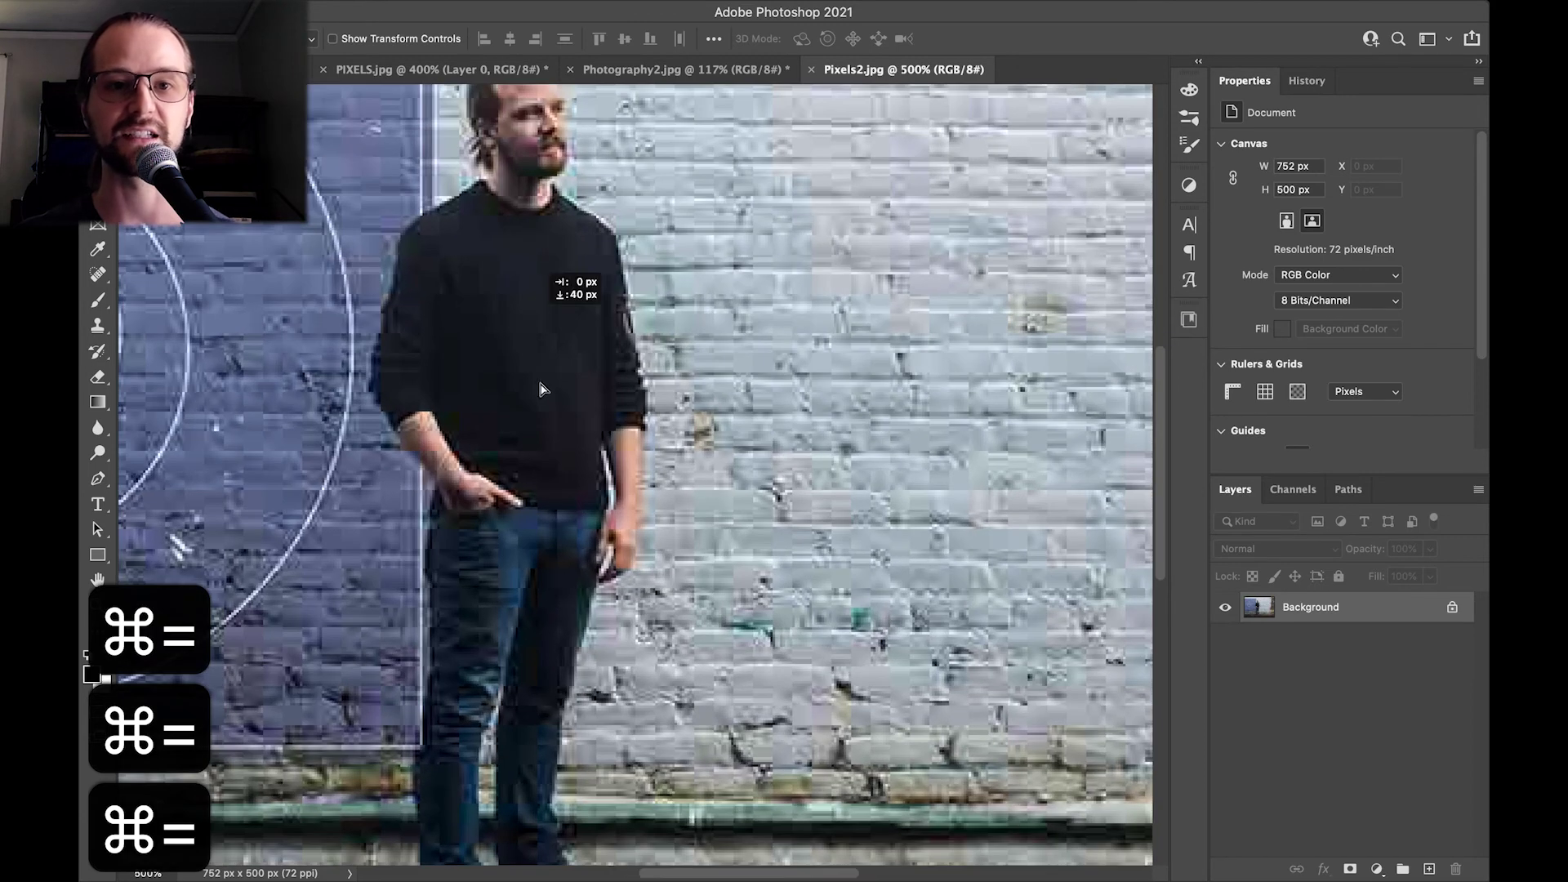
drag(543, 389, 546, 319)
click(755, 351)
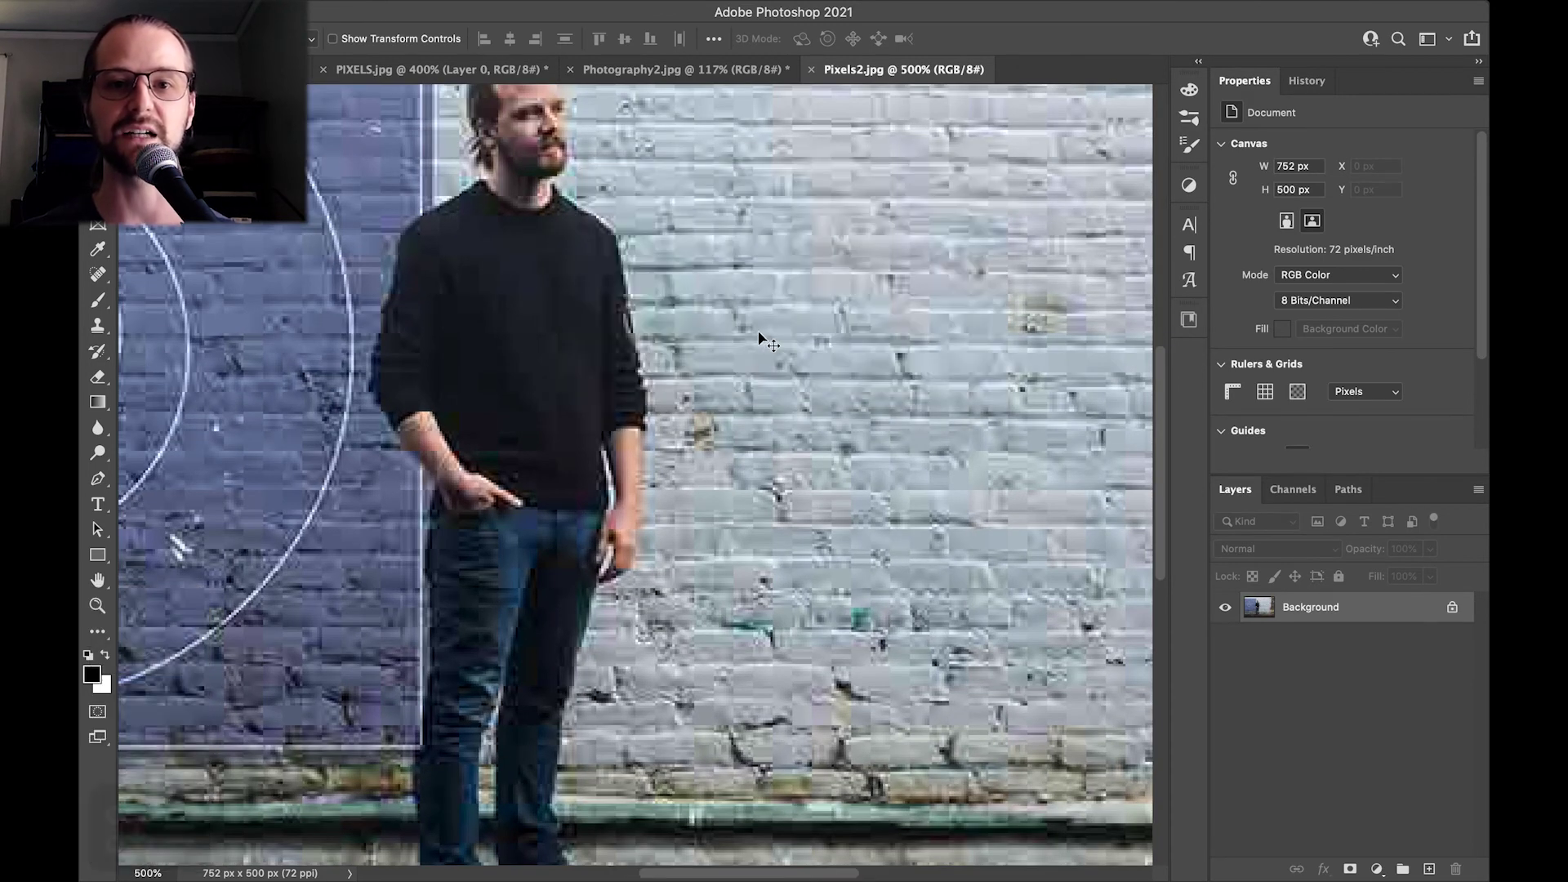
scroll(759, 338, up, 5)
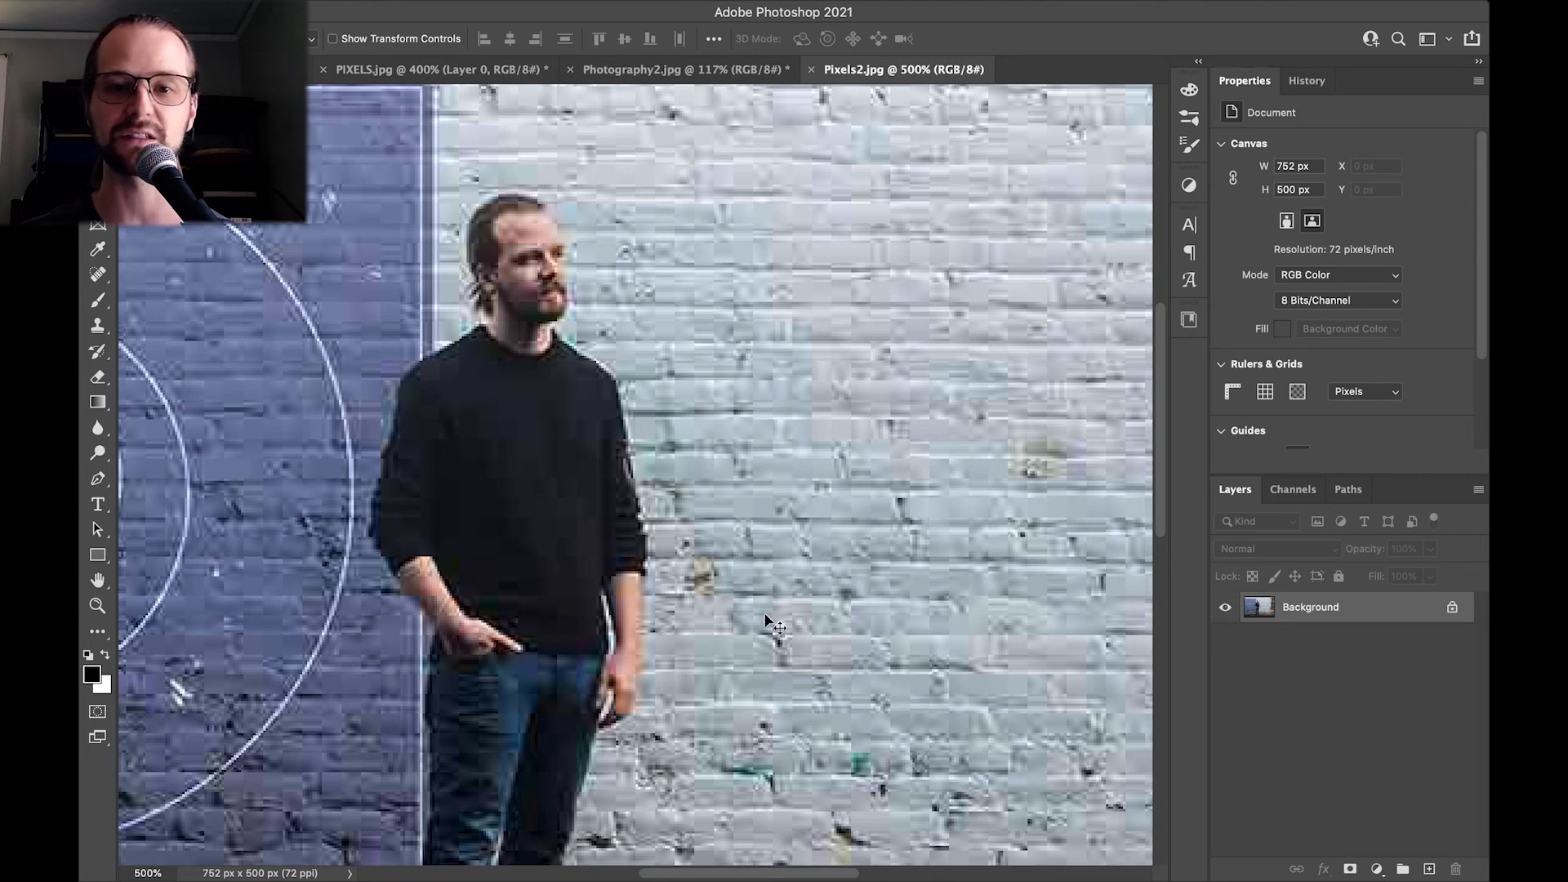
scroll(740, 723, down, 4)
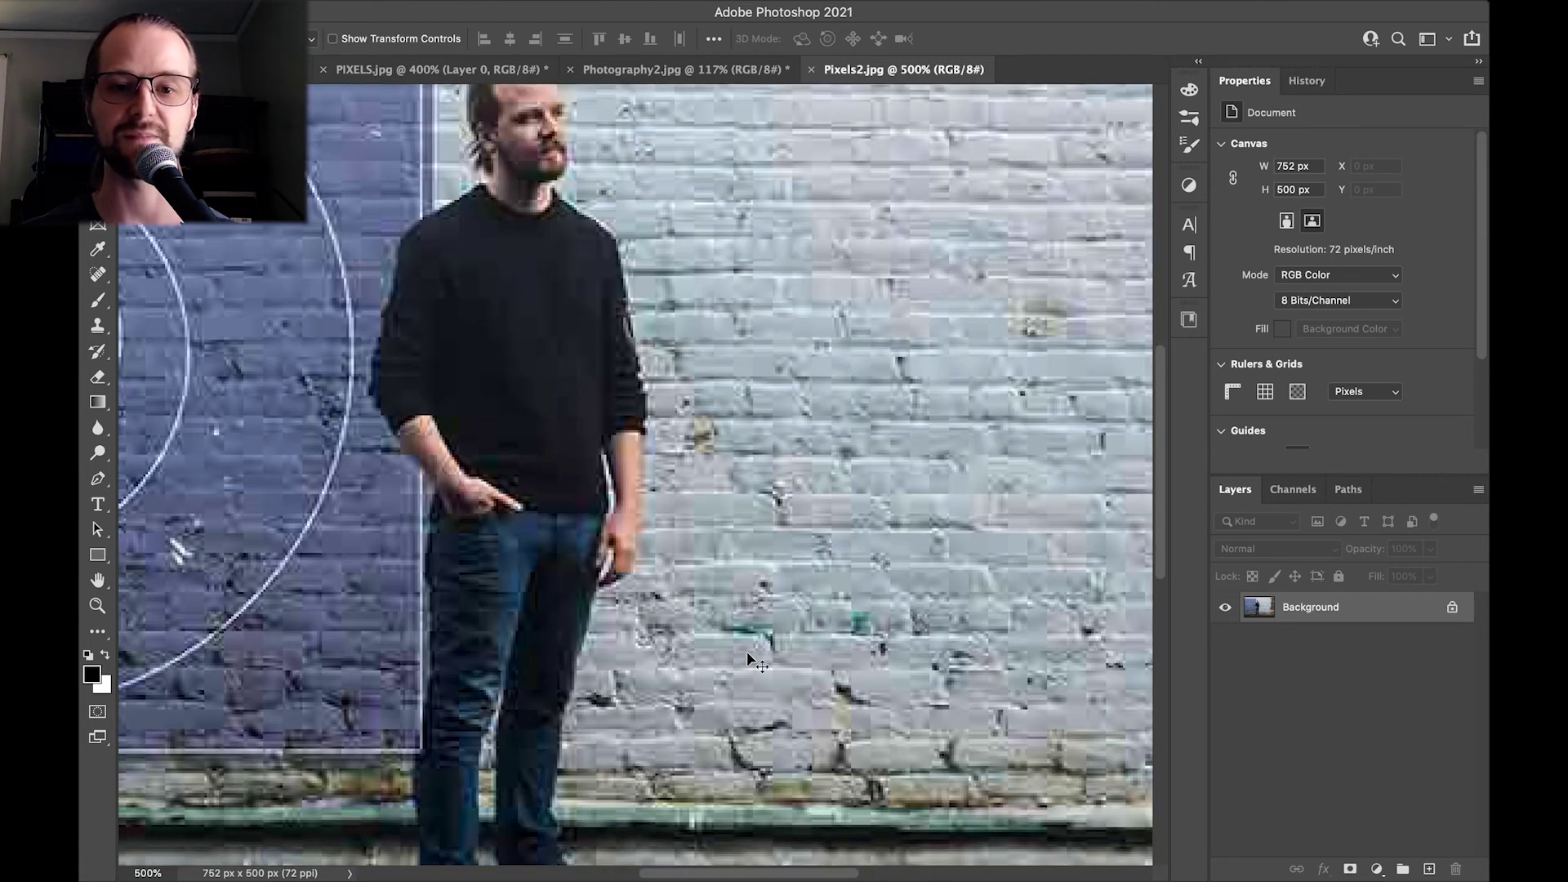
scroll(751, 645, up, 5)
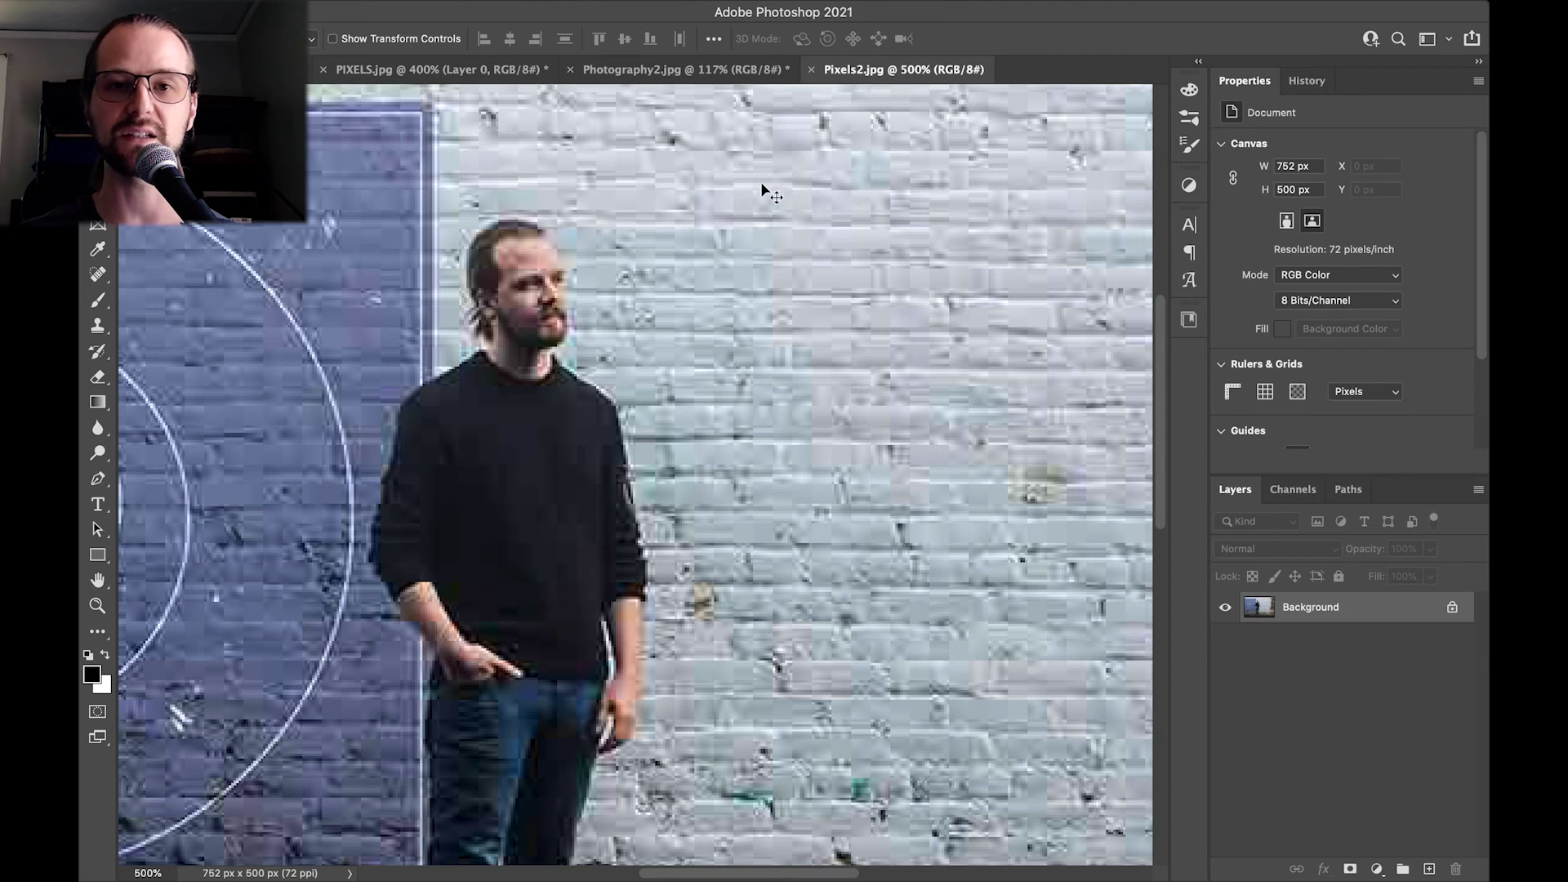
mouse_move(518, 7)
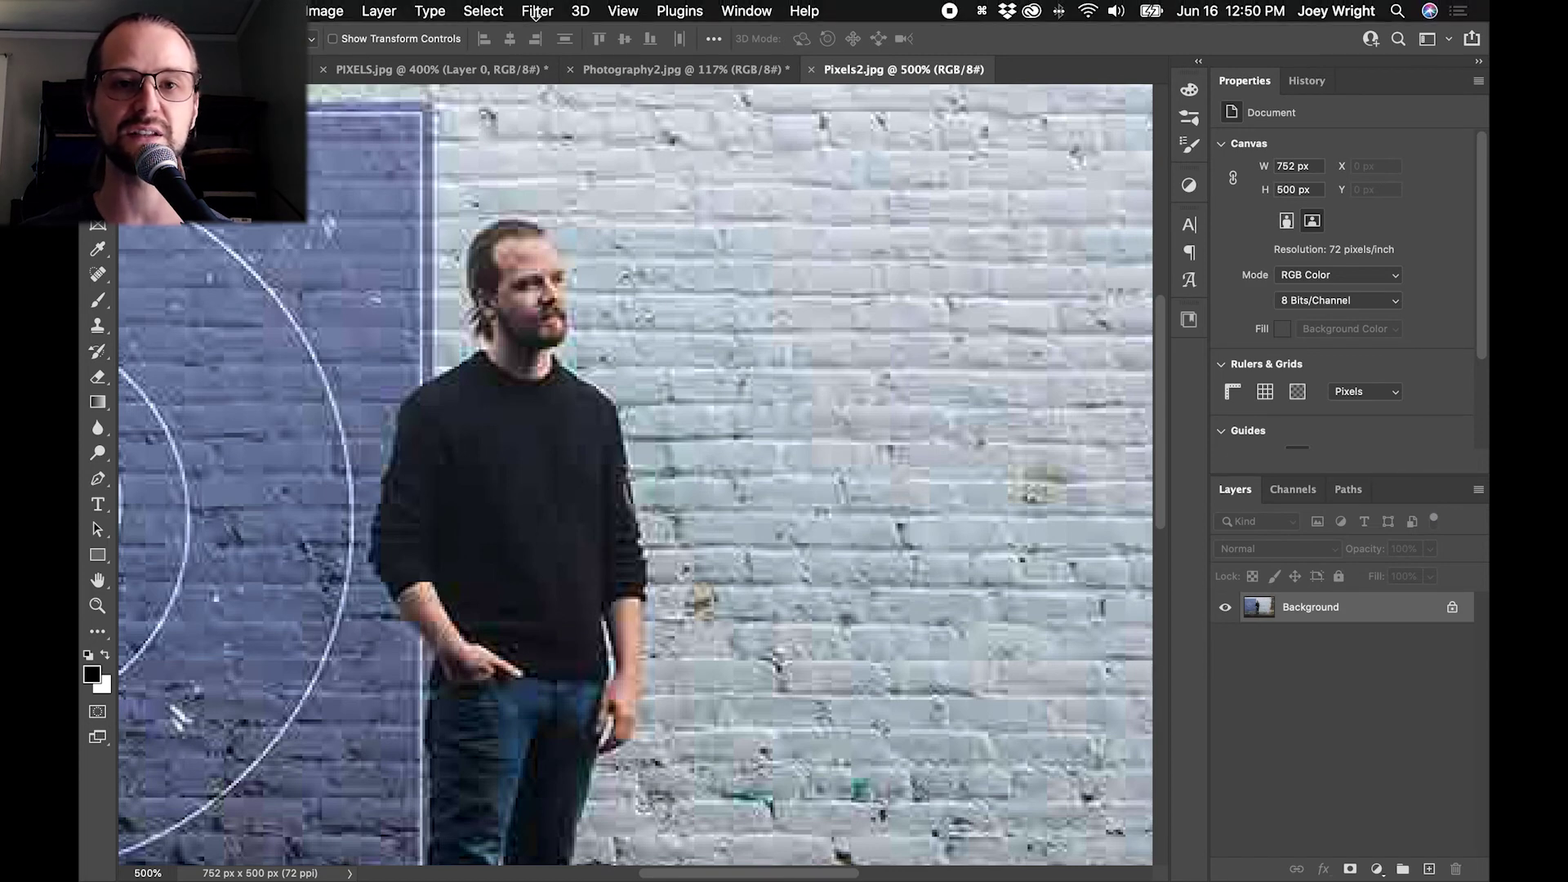
Open Neural Filters on Pixels2.jpg and enable JPEG Artifacts Removal at High strength
click(536, 11)
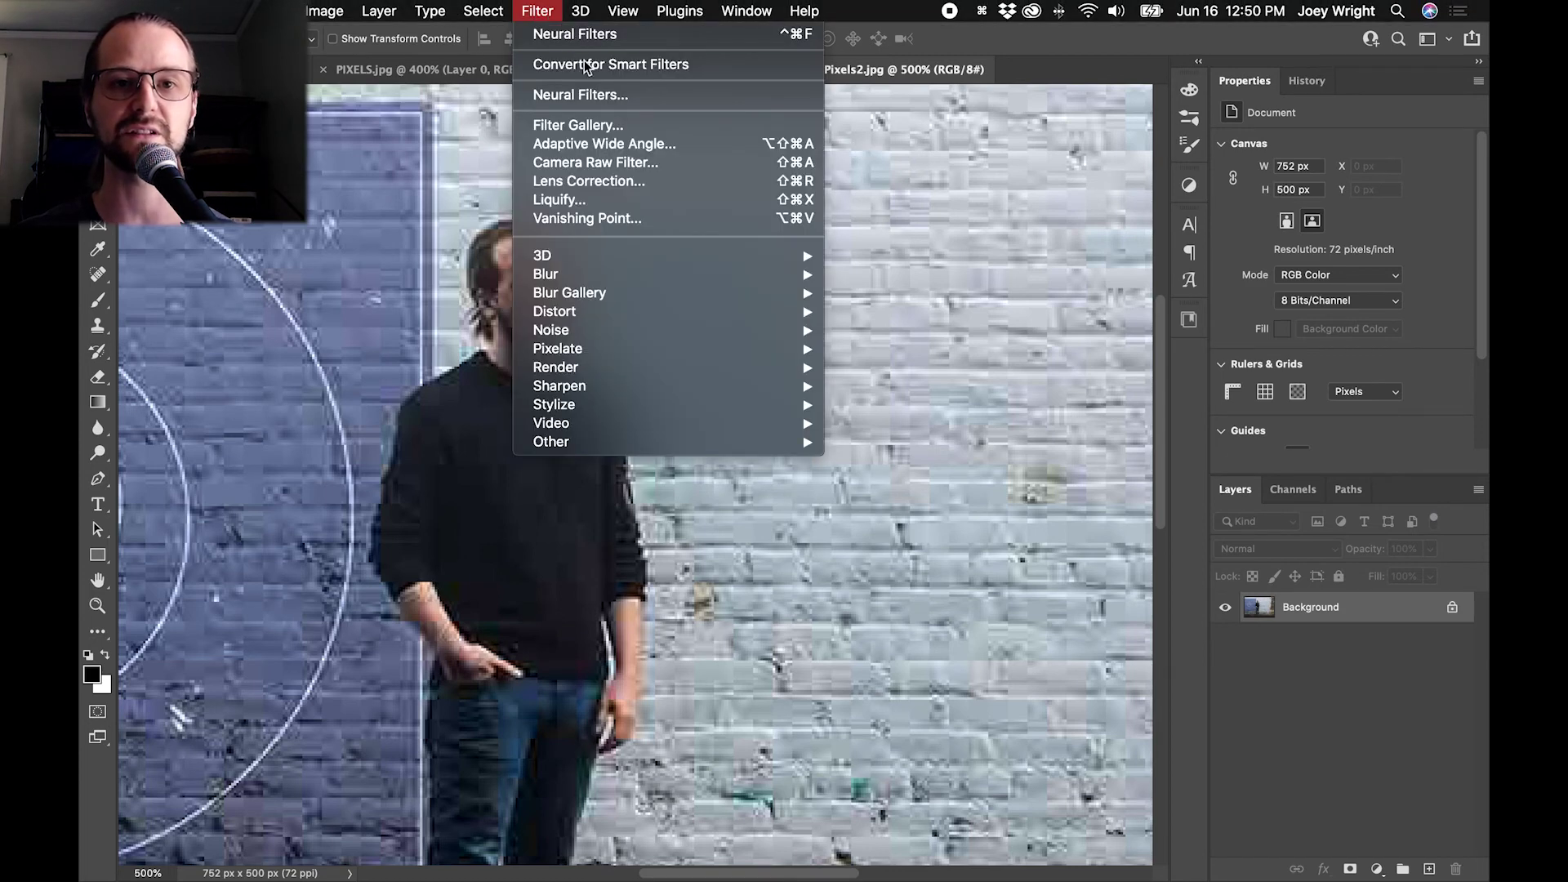
click(606, 95)
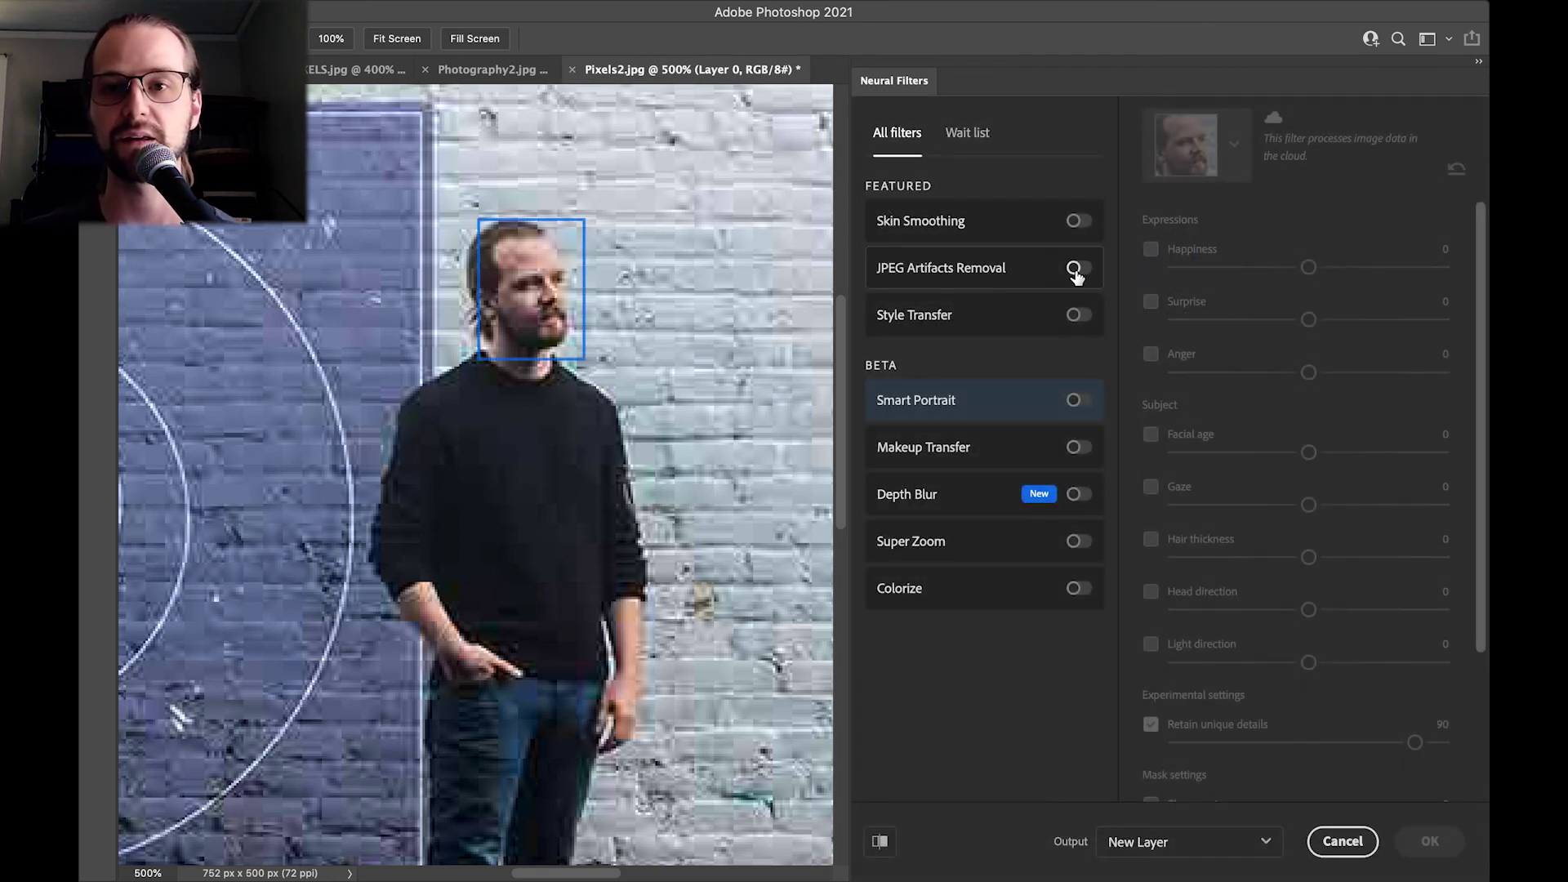
click(1076, 269)
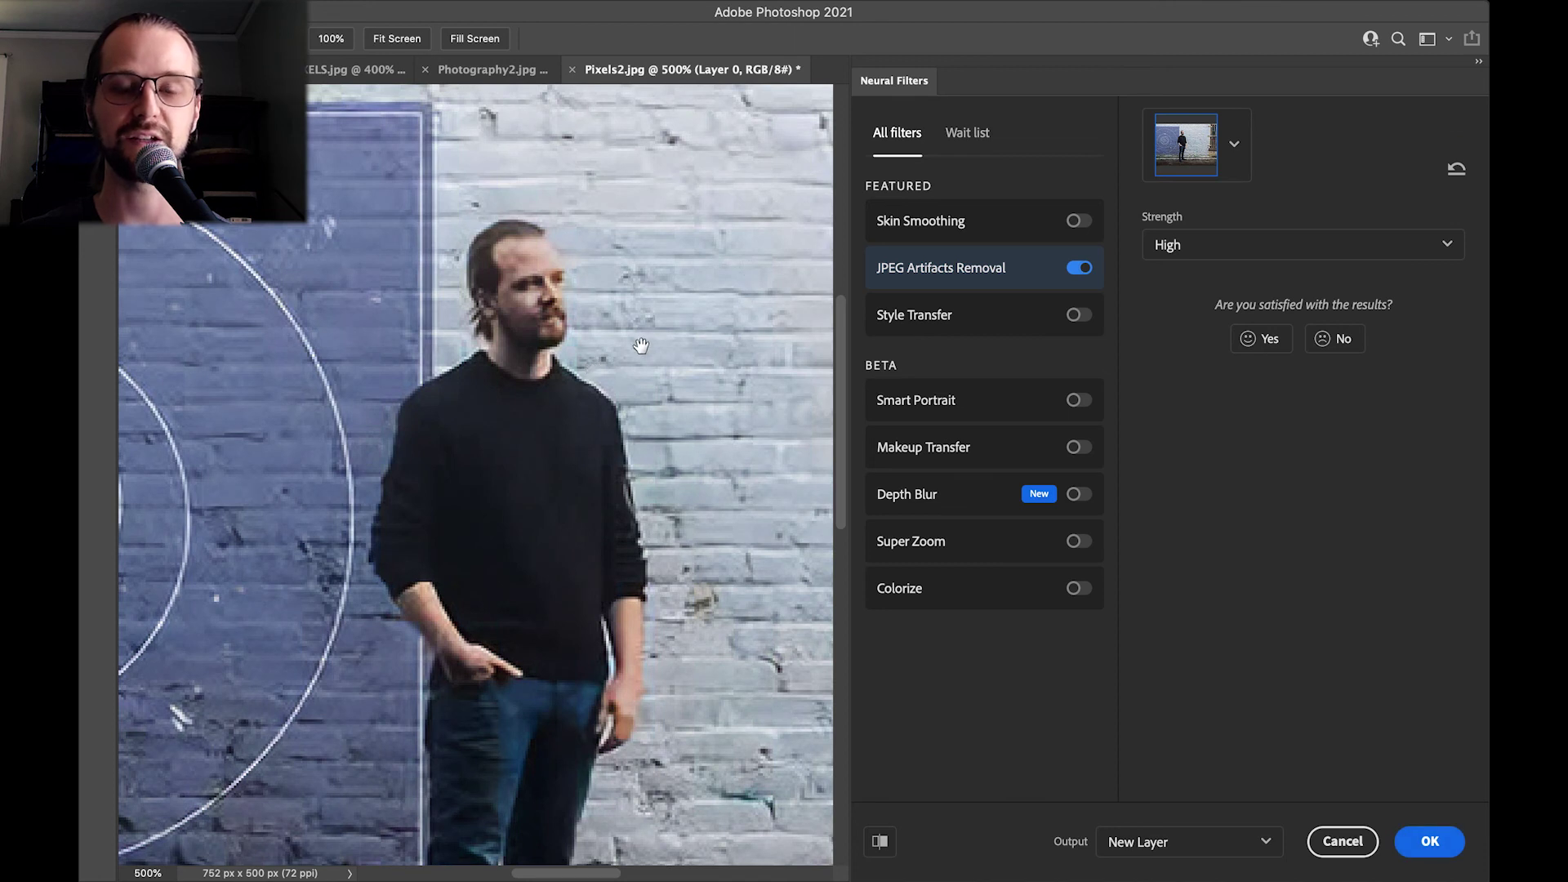
Pan the preview across the man and brick wall, then apply with New Layer output
drag(666, 346, 574, 271)
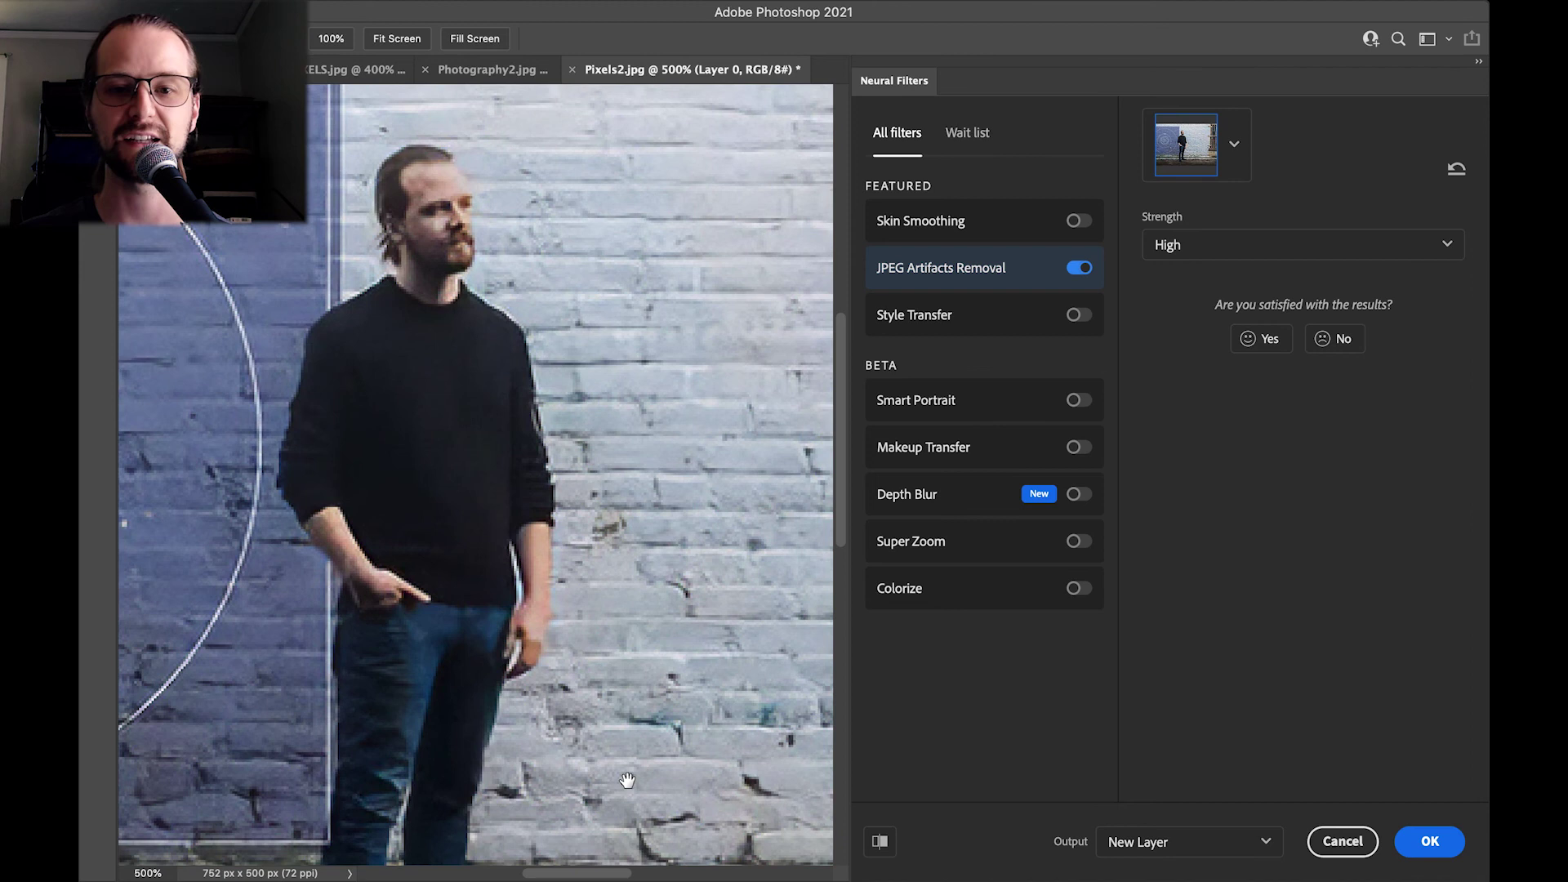
drag(699, 245, 636, 254)
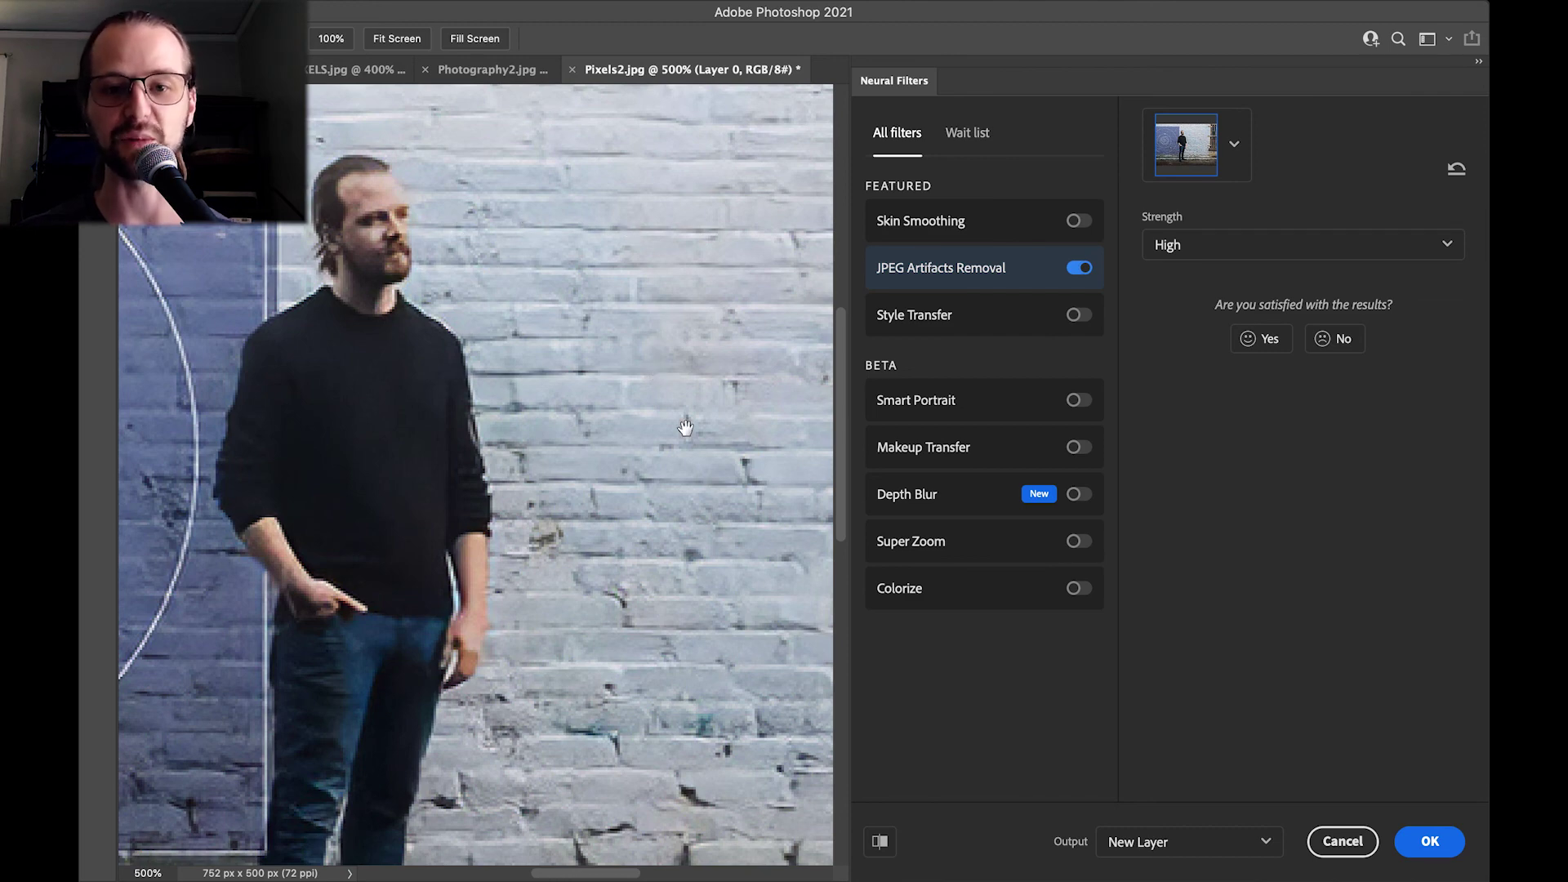
drag(678, 296, 650, 420)
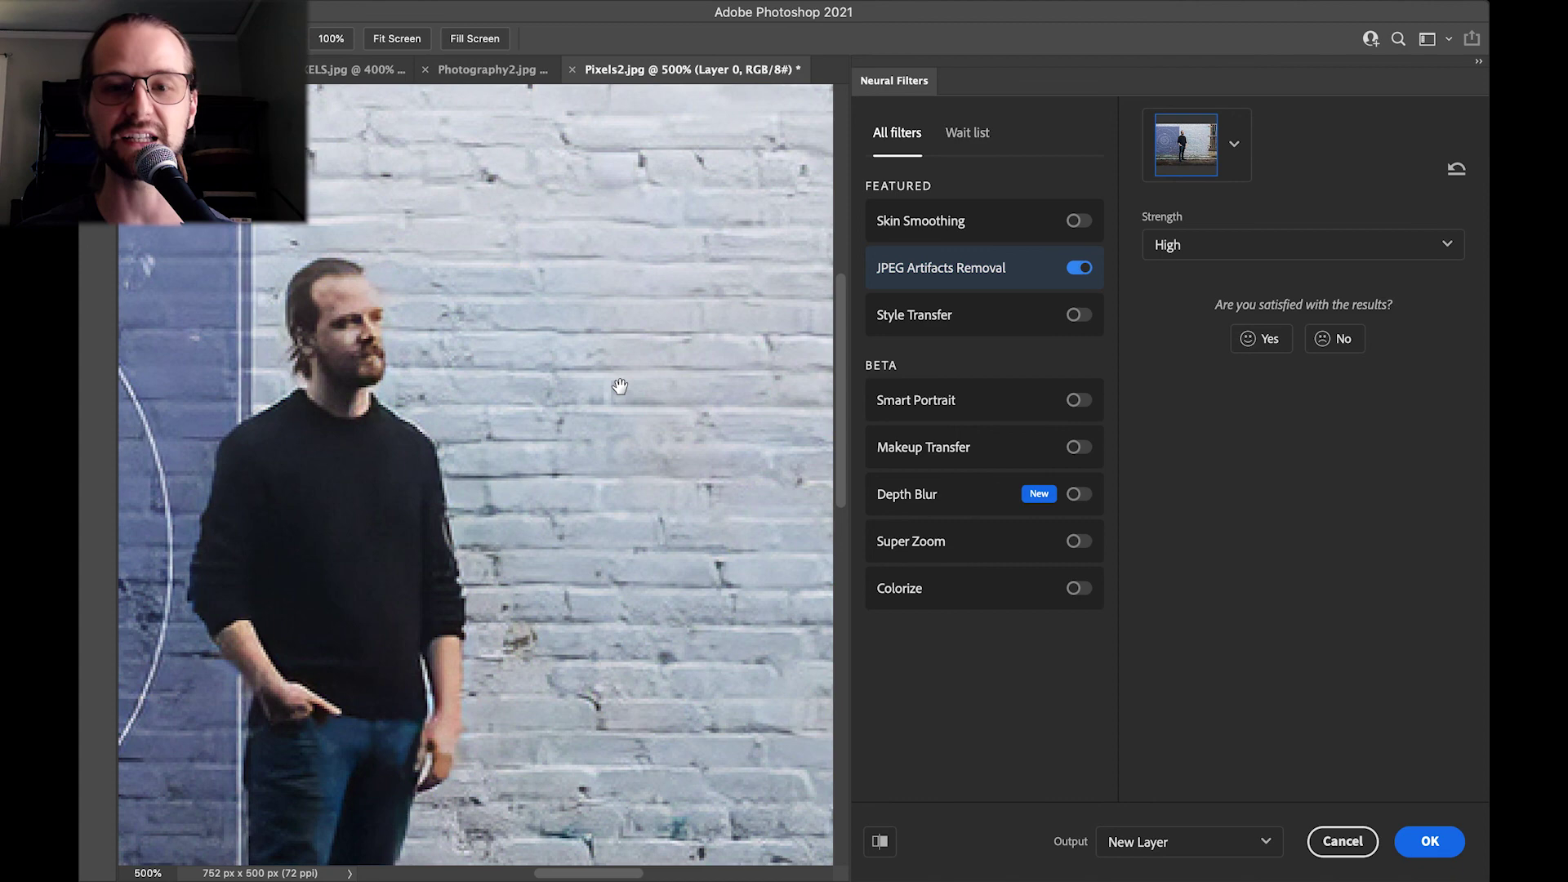
click(1430, 850)
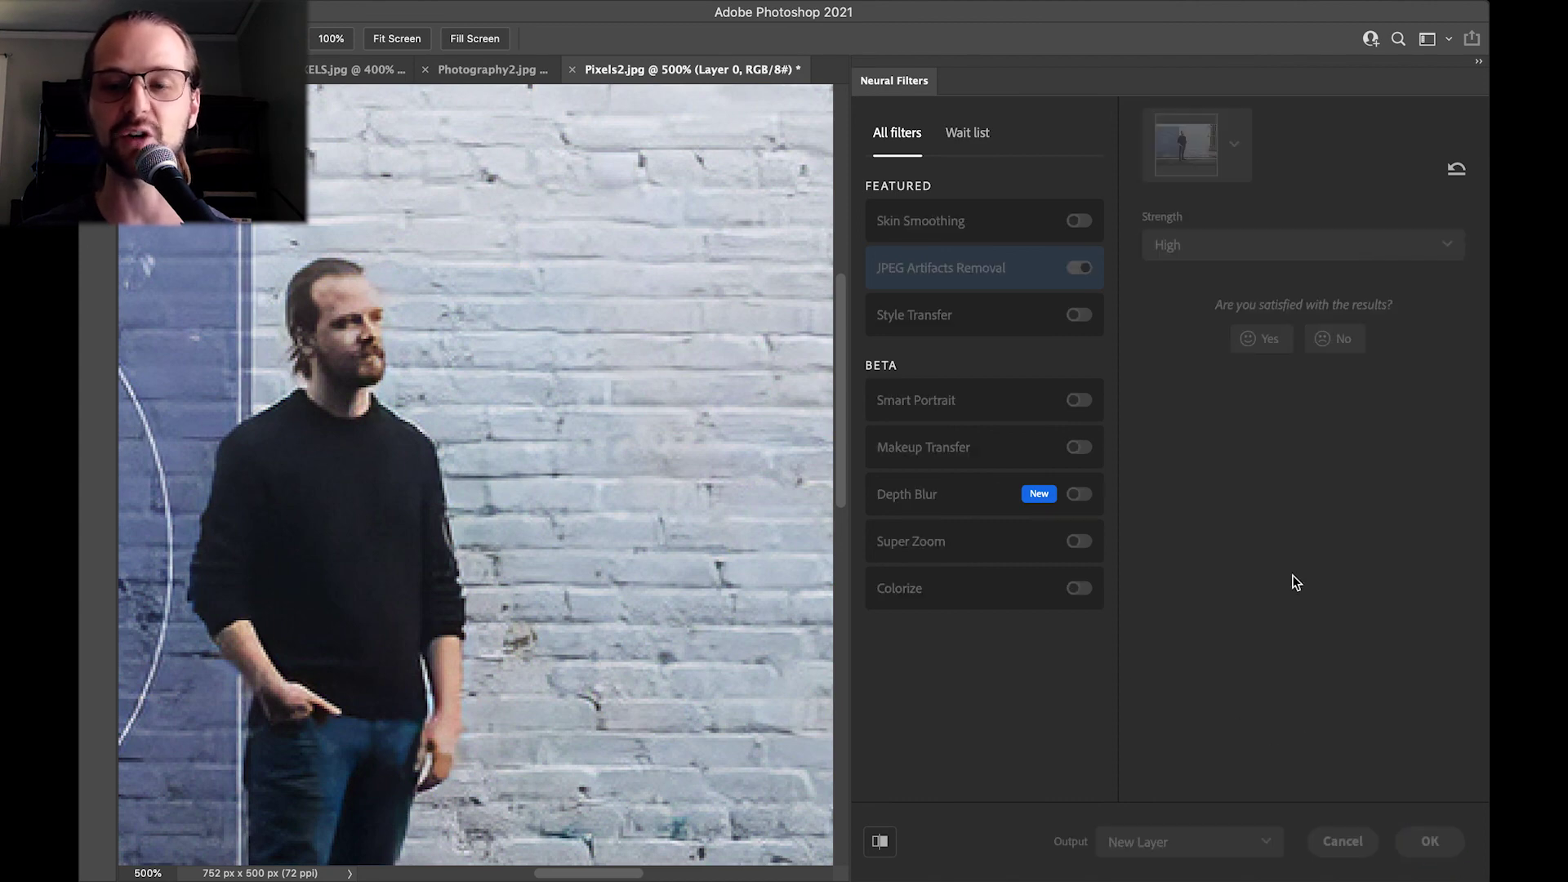